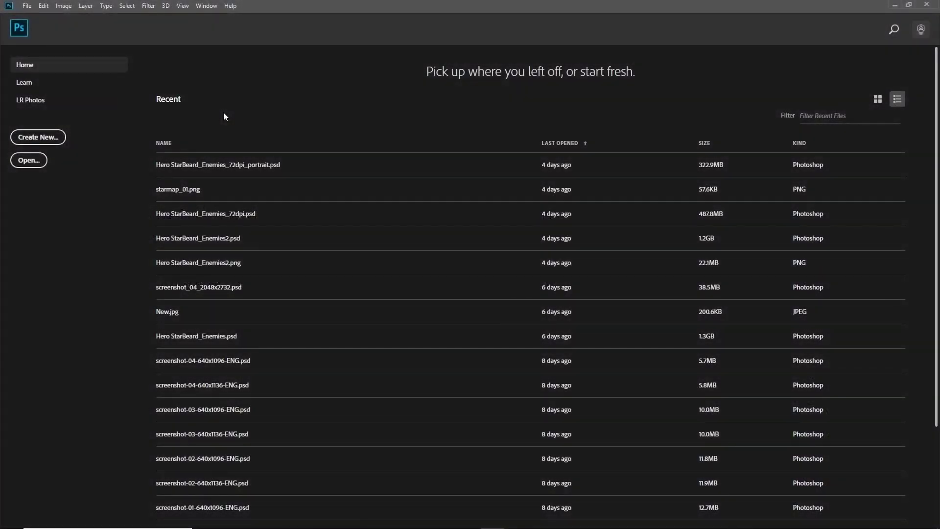
Create a new 659 x 371 px document at 72 ppi from the recent custom preset
click(27, 9)
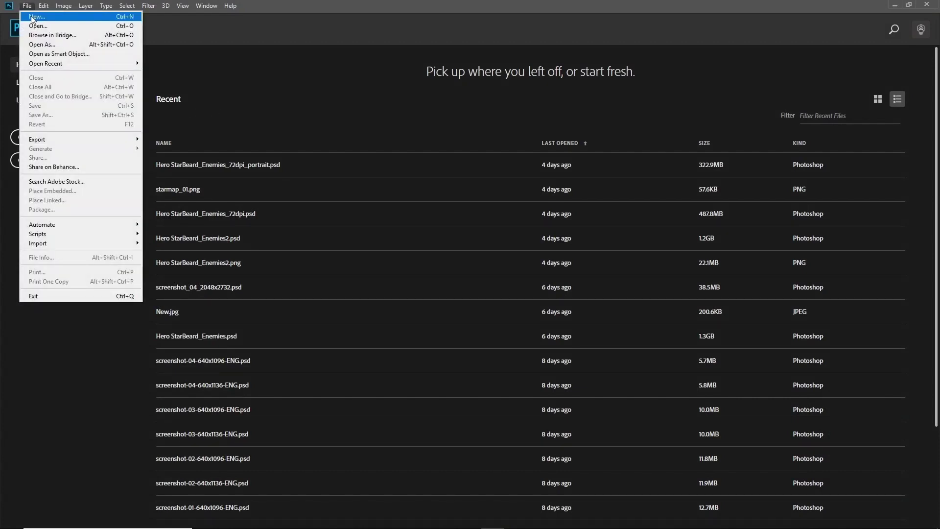
click(30, 9)
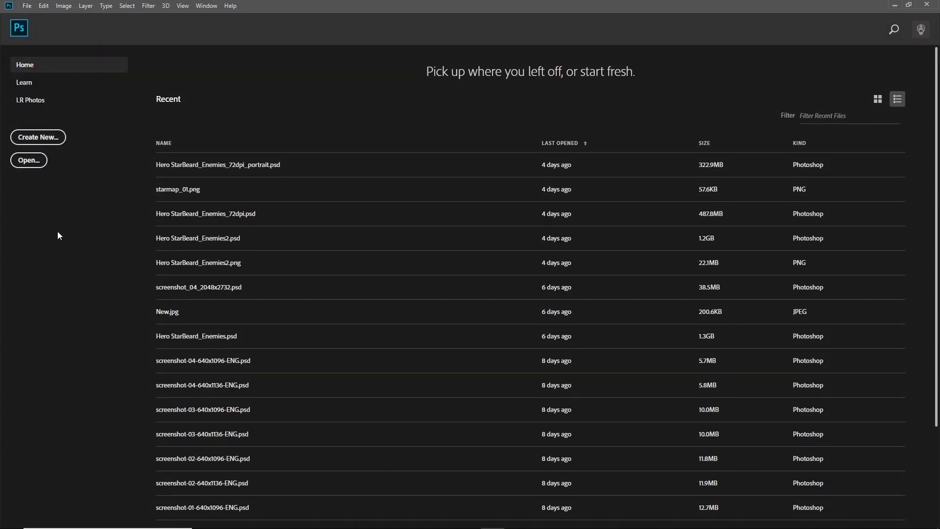
click(52, 141)
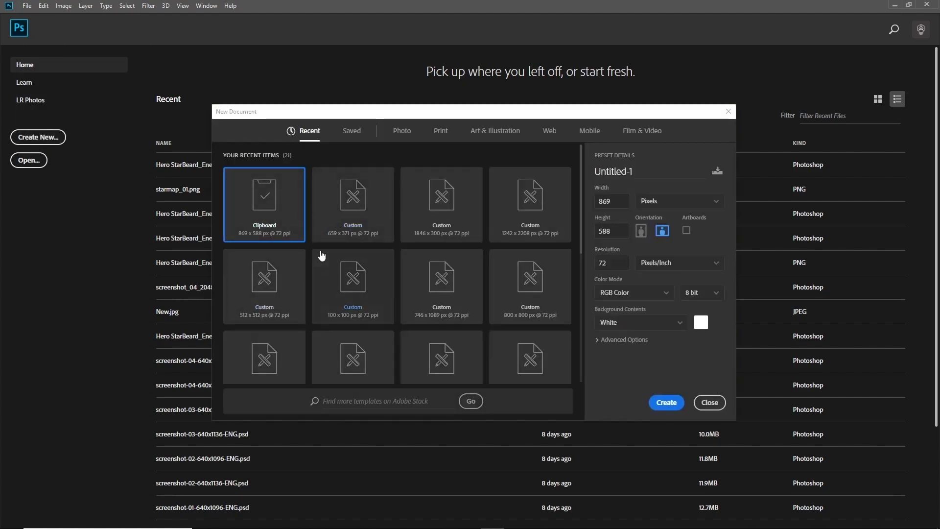
click(369, 214)
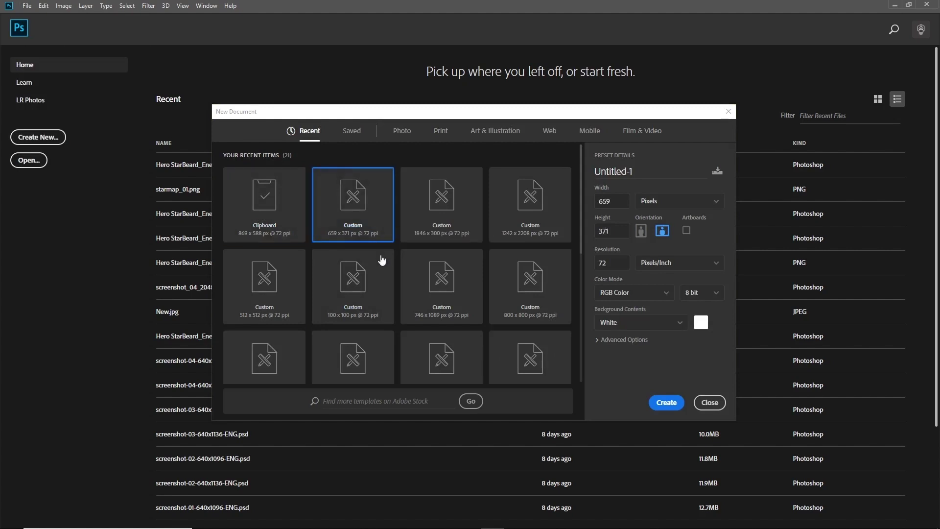
click(665, 402)
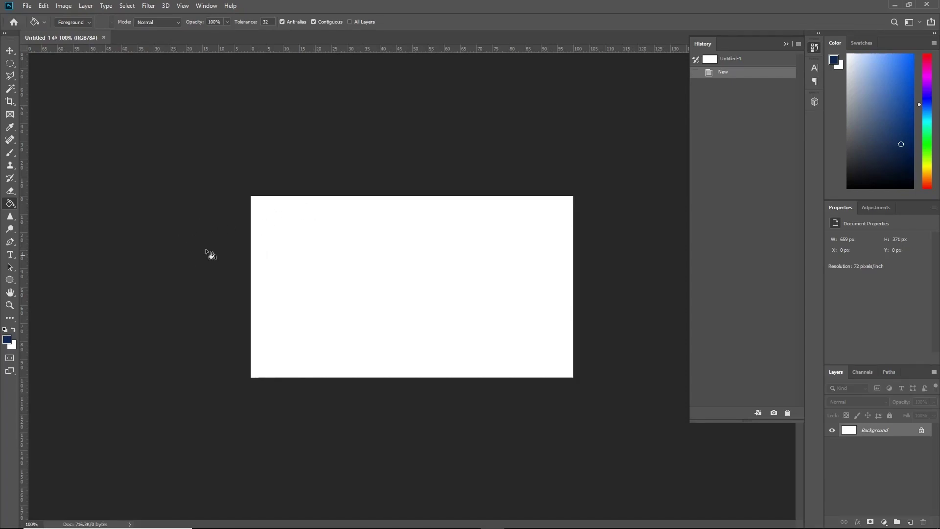
Activate the Gradient tool, draw a short trial gradient and undo it
right_click(11, 203)
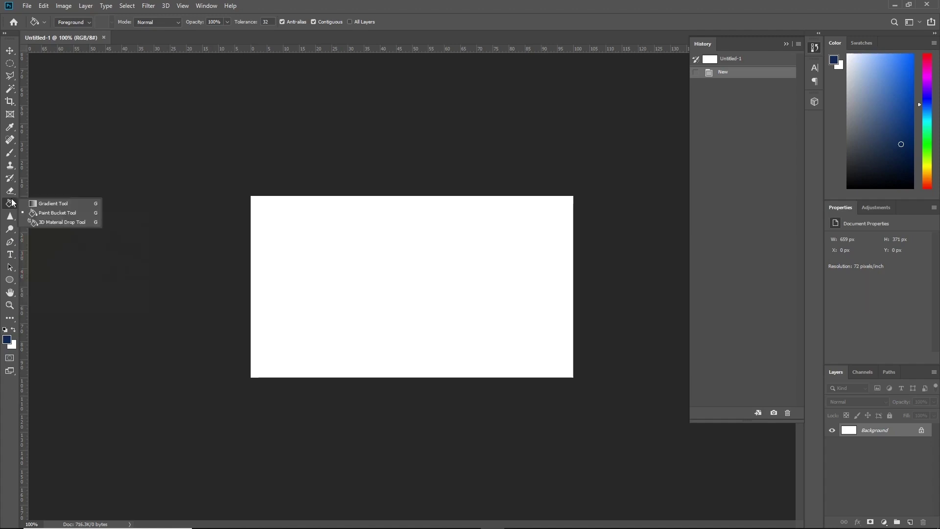
click(81, 203)
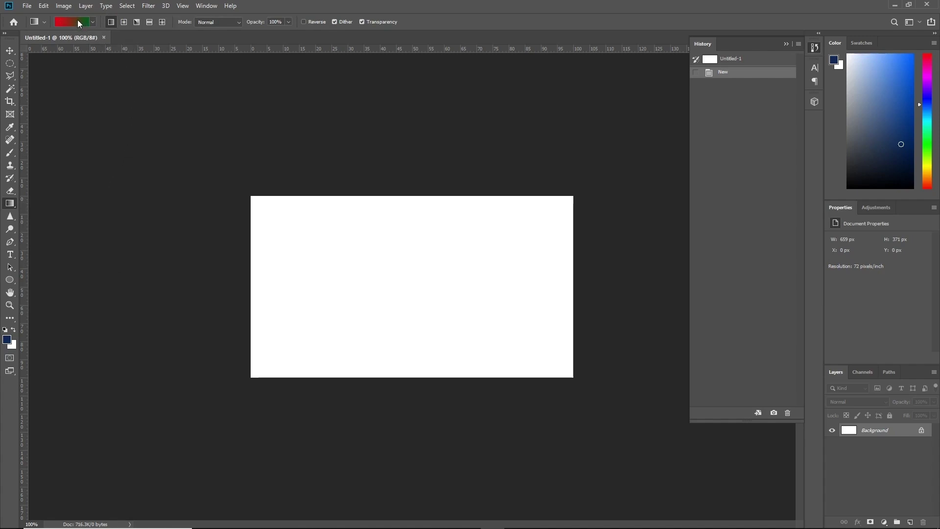
drag(167, 205, 174, 212)
key(ctrl+z)
Choose the Blue, Red, Yellow preset as the active gradient in the Gradient Editor
click(73, 22)
drag(379, 141, 340, 142)
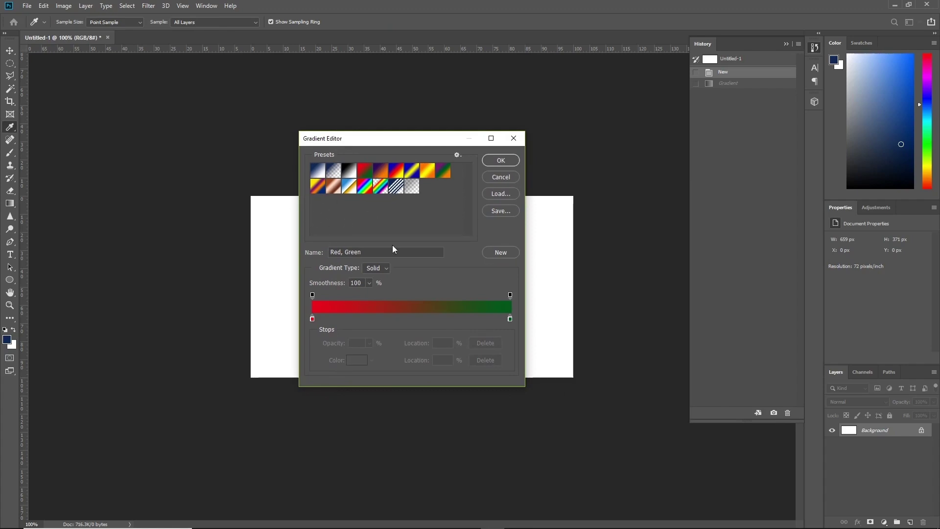
click(380, 170)
click(398, 170)
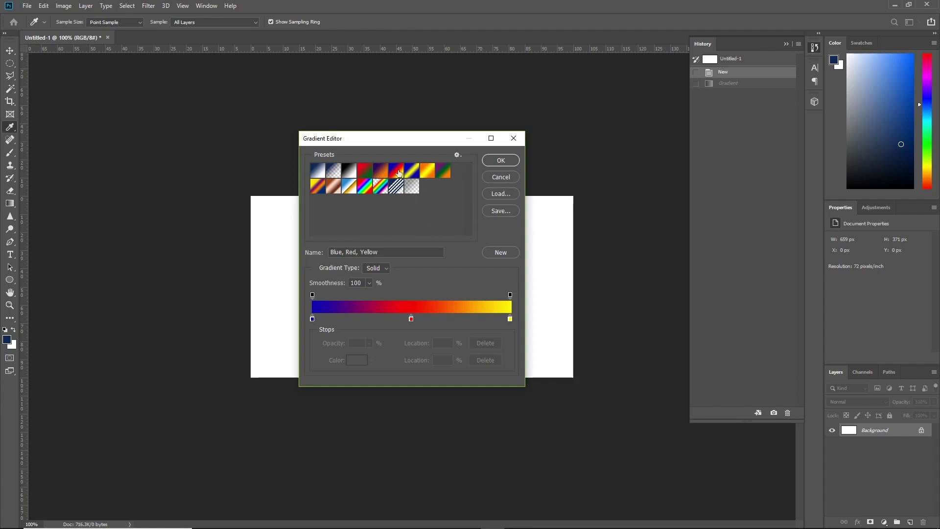
click(501, 161)
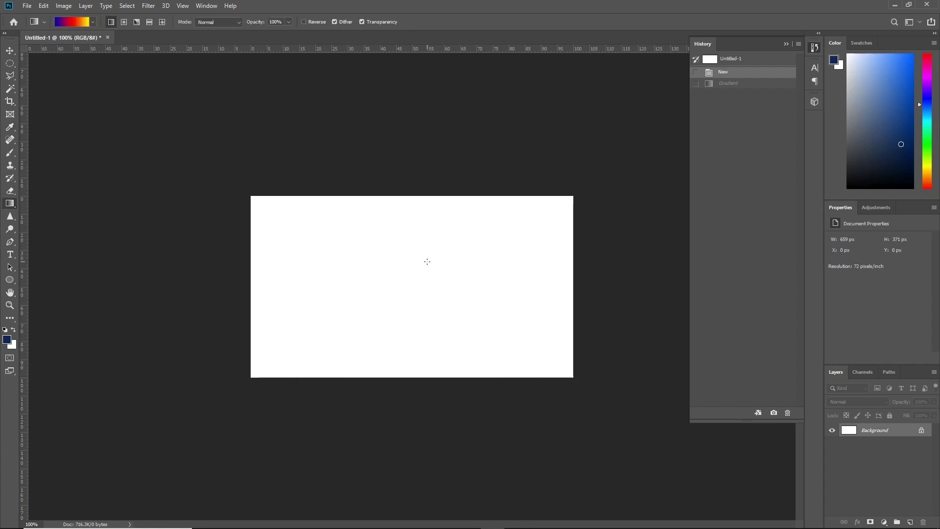
Try a diagonal gradient from the canvas's lower-left to its upper-right corner, and revert the document to its New history state
drag(227, 372, 617, 172)
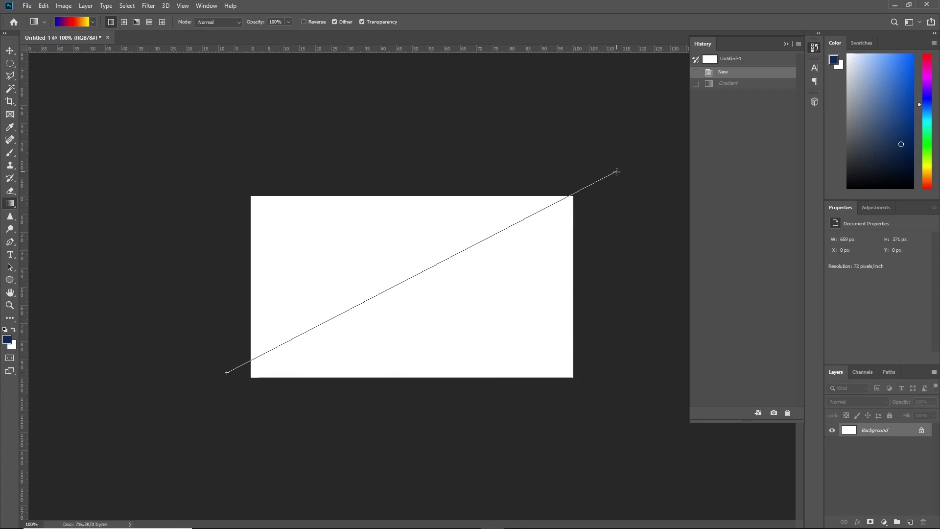
drag(617, 172, 616, 172)
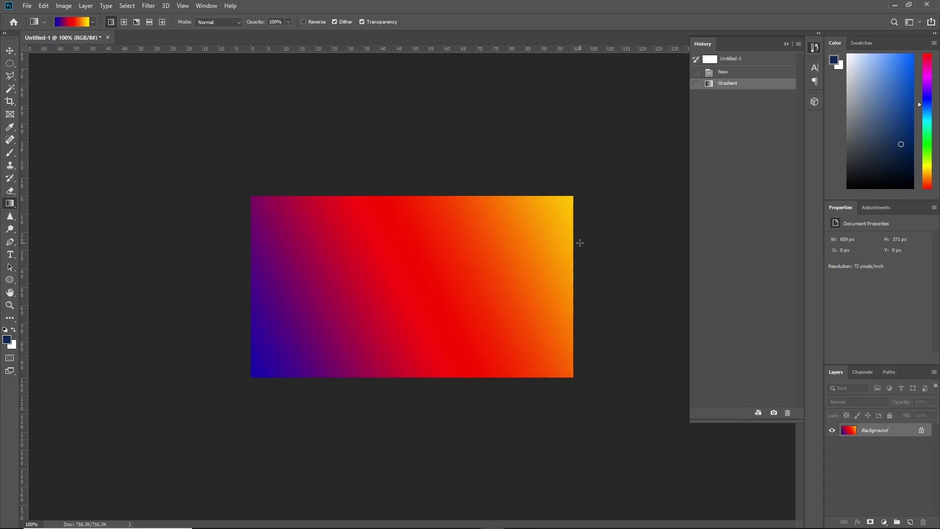
click(742, 74)
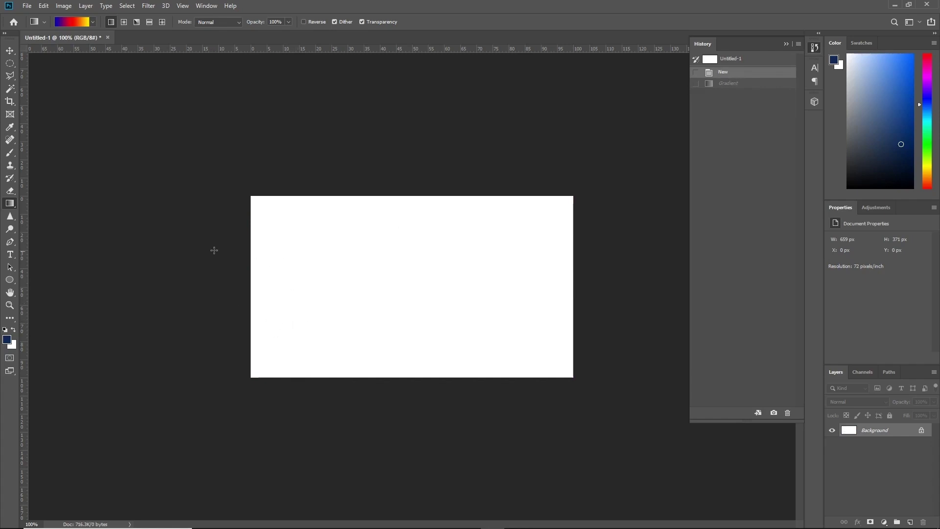
Recolor the gradient's first color stop, at location 0%, from blue to the red-orange ff4200
click(76, 23)
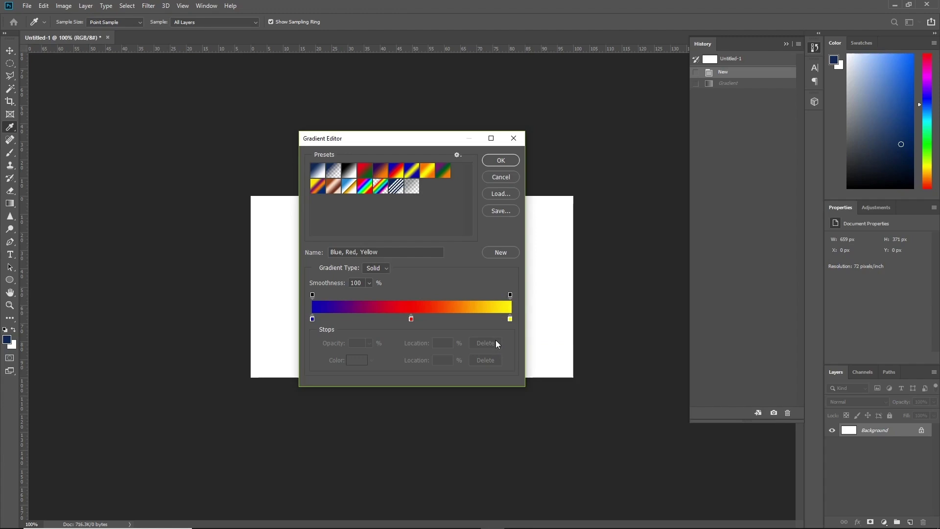
click(411, 318)
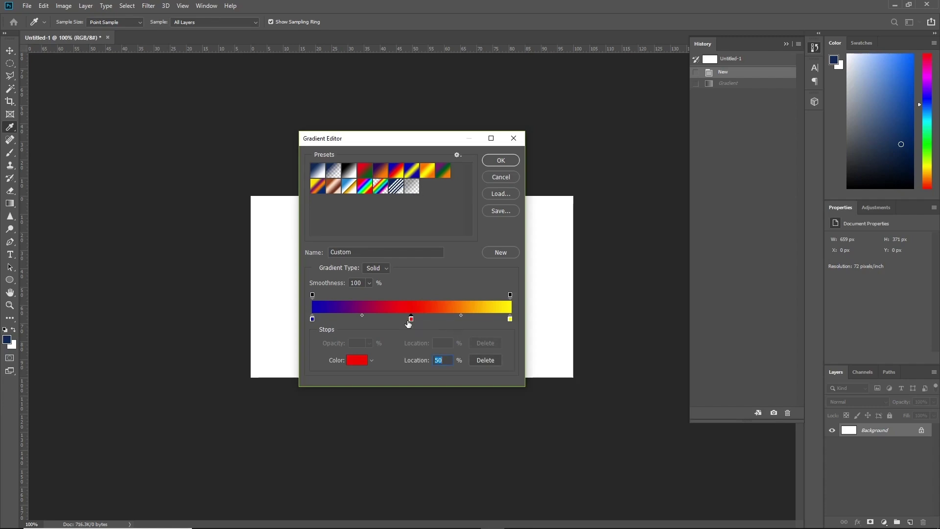
click(312, 318)
click(361, 362)
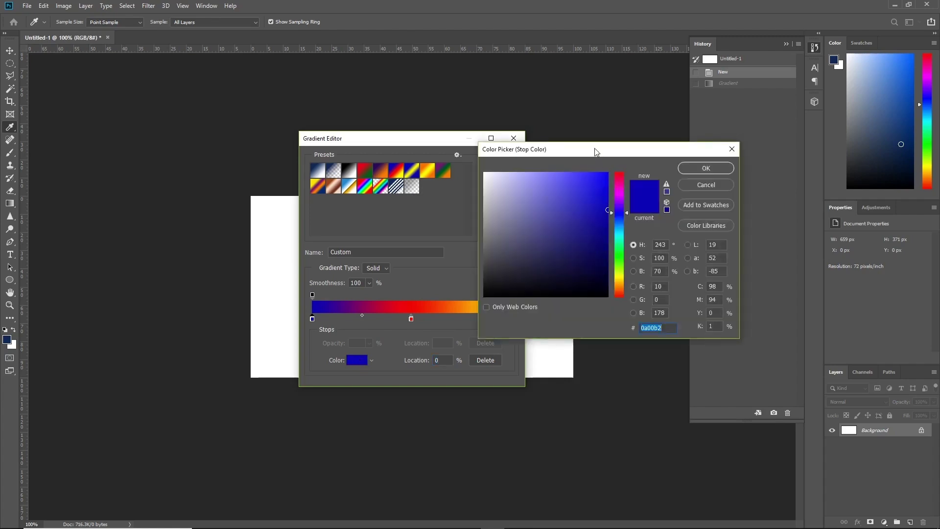
drag(595, 149, 569, 180)
click(520, 214)
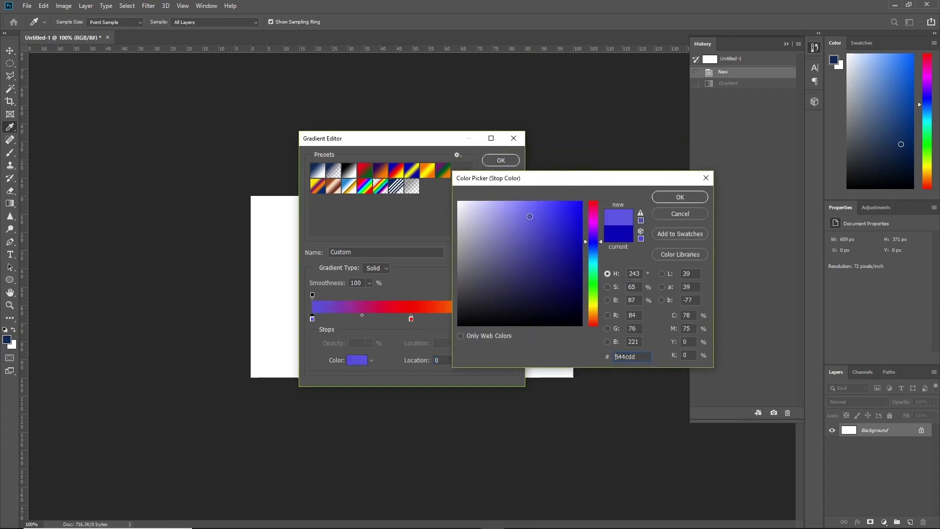
mouse_move(592, 234)
mouse_down()
mouse_move(588, 205)
mouse_move(647, 210)
mouse_up()
drag(607, 274, 656, 202)
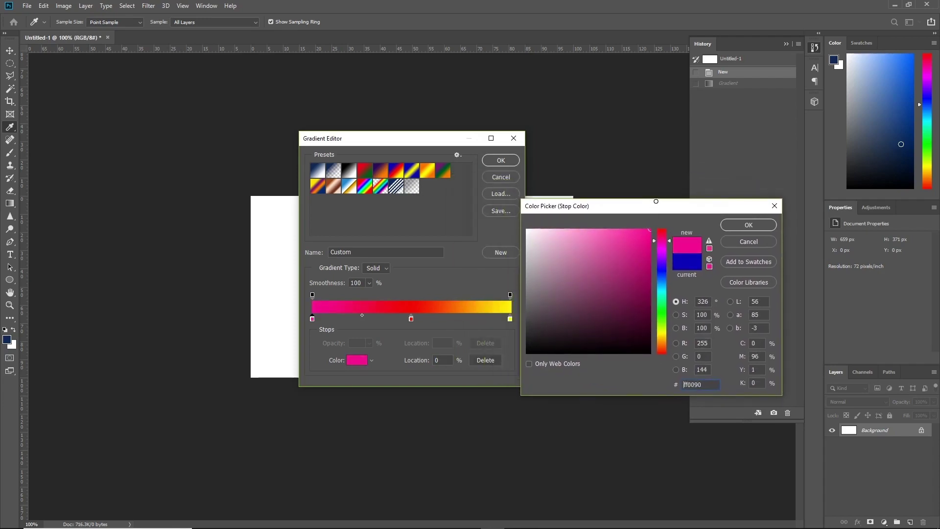
drag(661, 243, 662, 344)
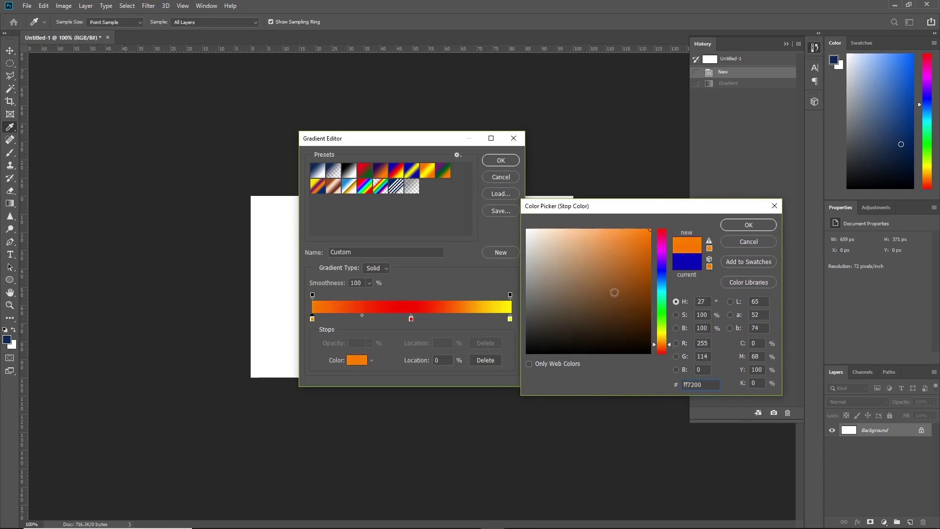
click(661, 349)
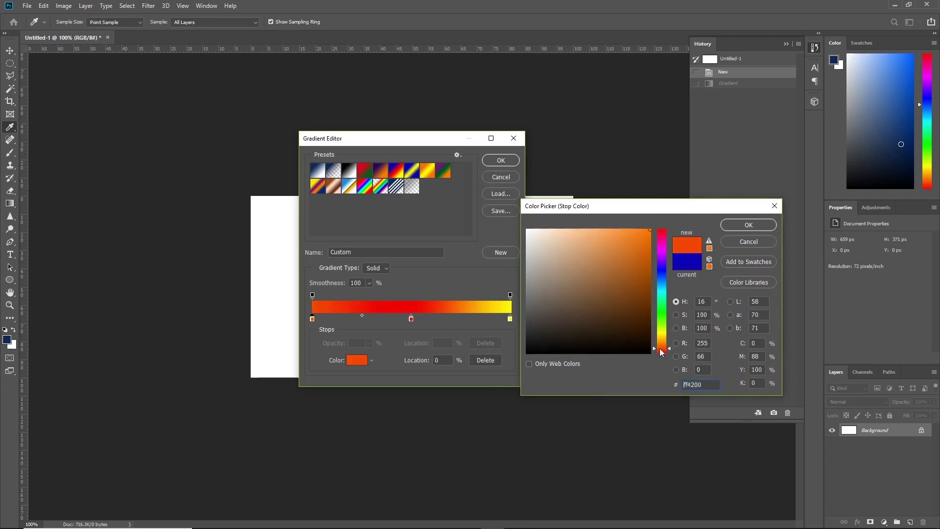
click(736, 222)
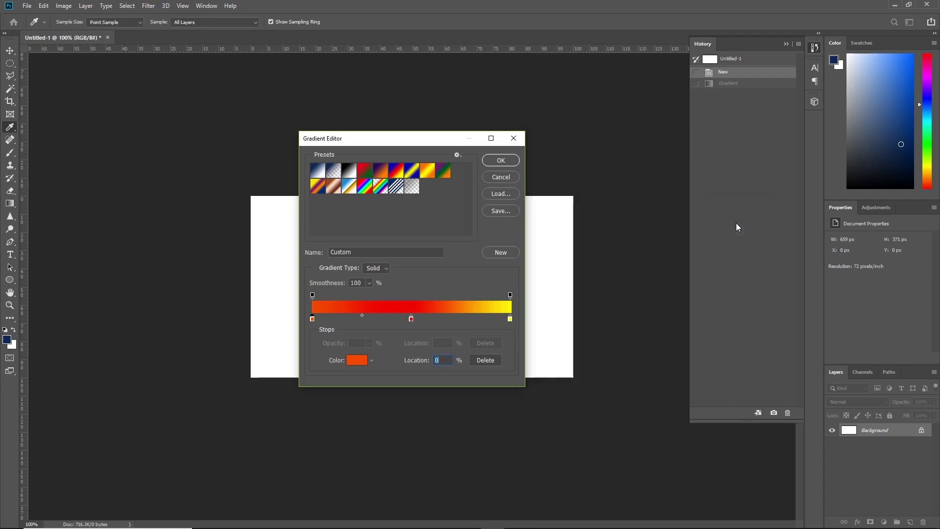
Recolor the gradient's last color stop, at location 100%, to the orange ff7e00
click(509, 319)
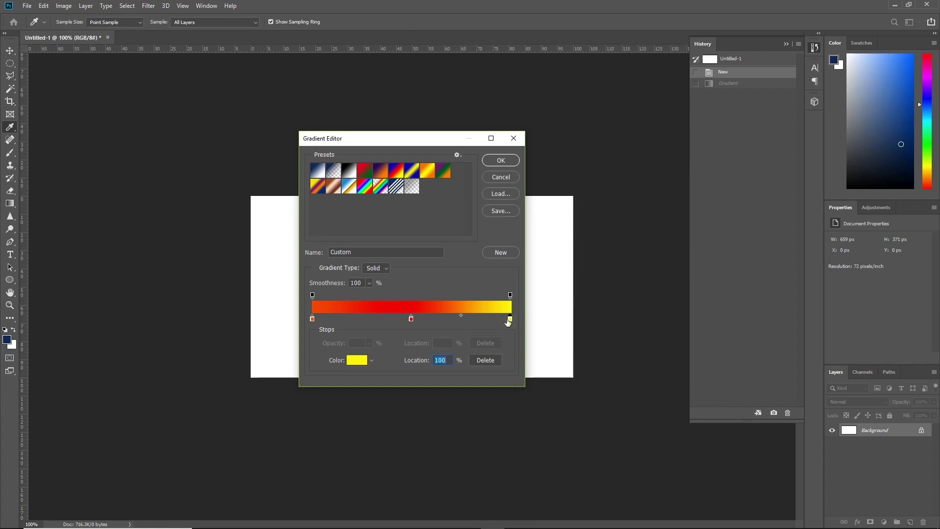
click(357, 360)
drag(632, 256, 633, 229)
drag(660, 333, 660, 343)
drag(629, 261, 653, 209)
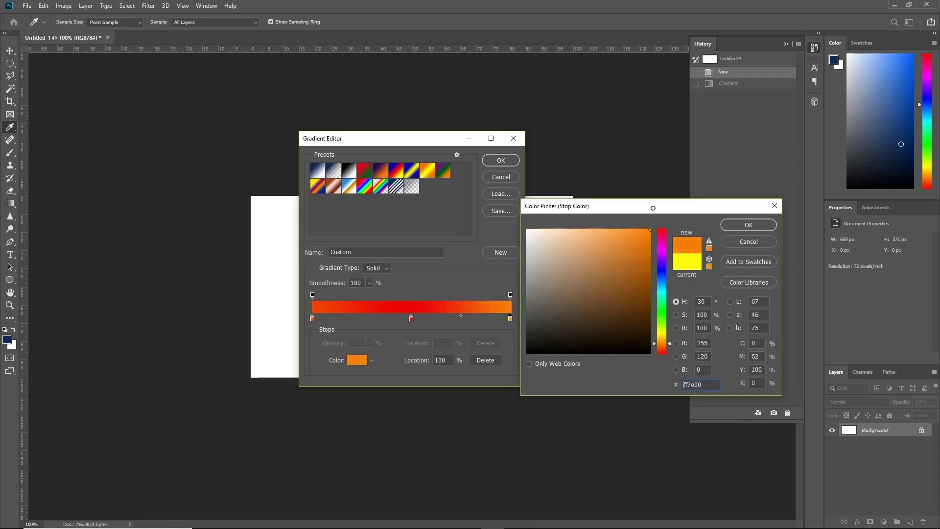
click(740, 224)
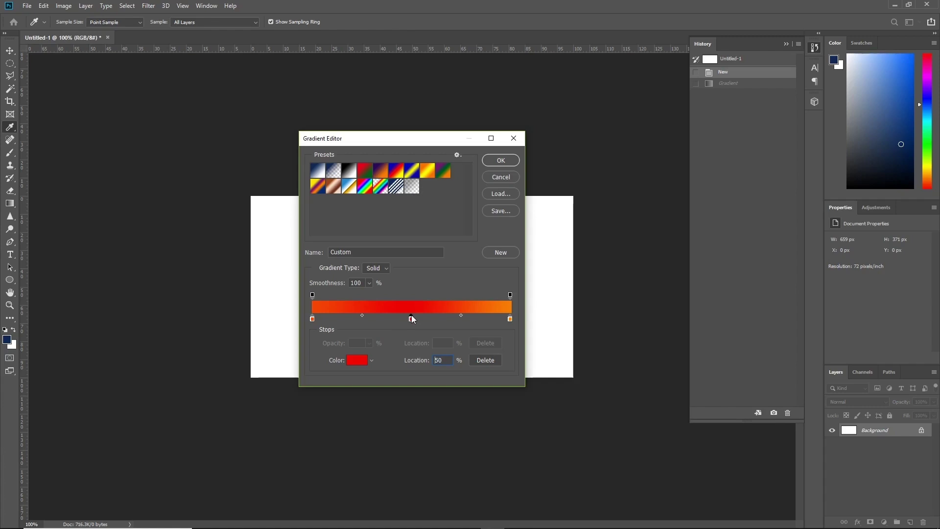
Remove the middle red color stop and fill the canvas with the red-orange to orange gradient horizontally from left to right
drag(411, 318, 410, 344)
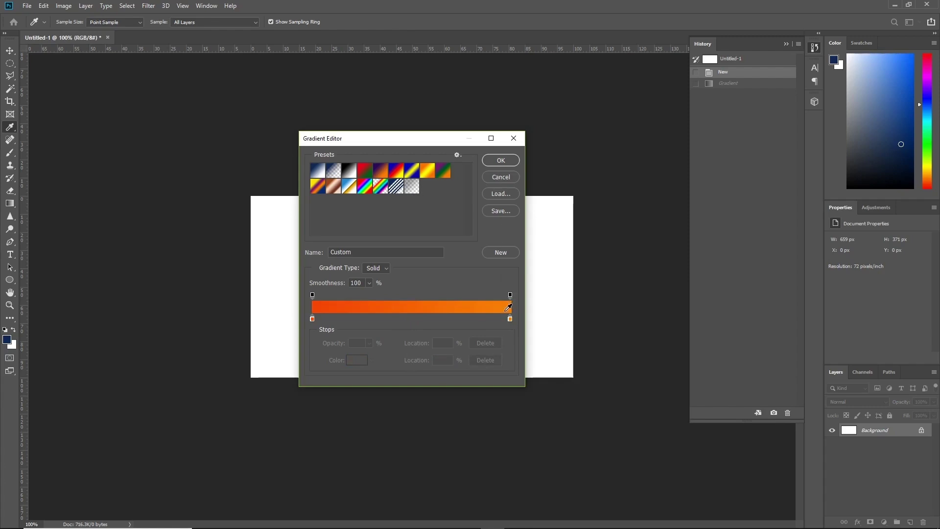
click(500, 160)
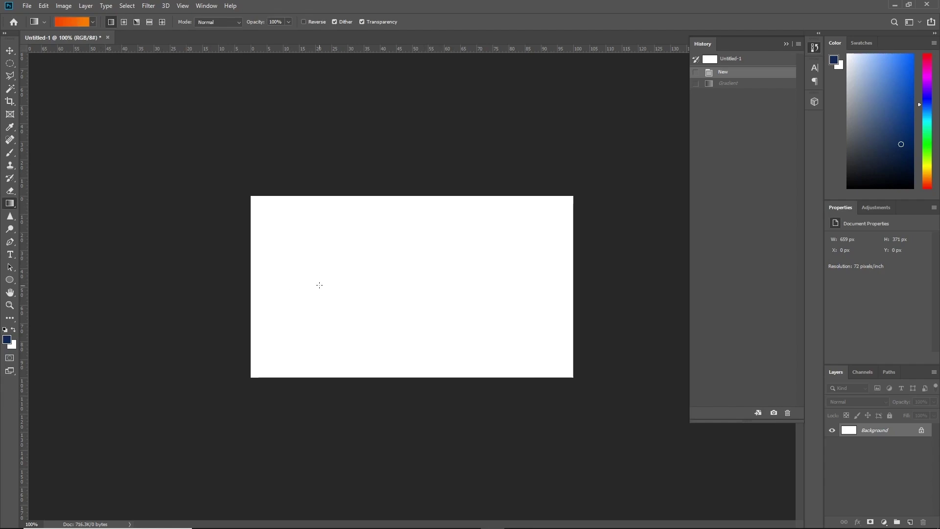
drag(223, 277, 612, 275)
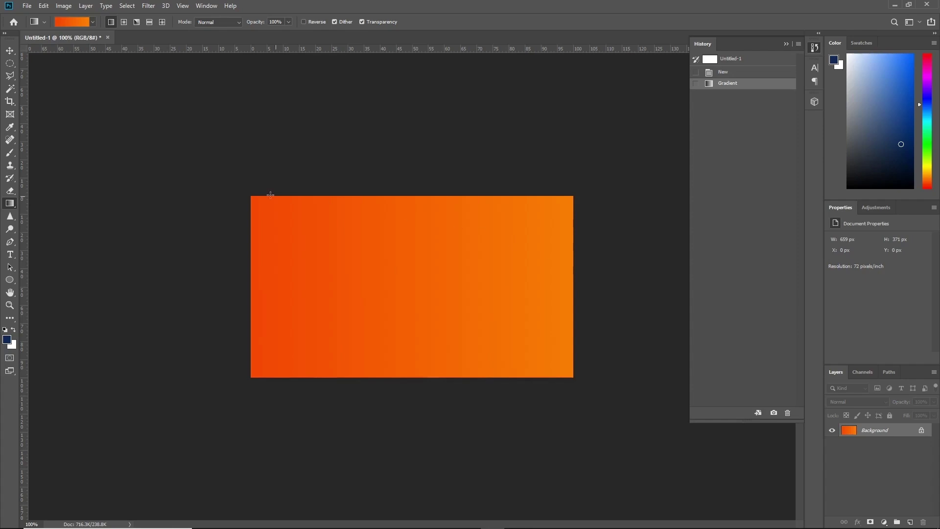
Save the current custom gradient as a new preset named Summer
click(68, 22)
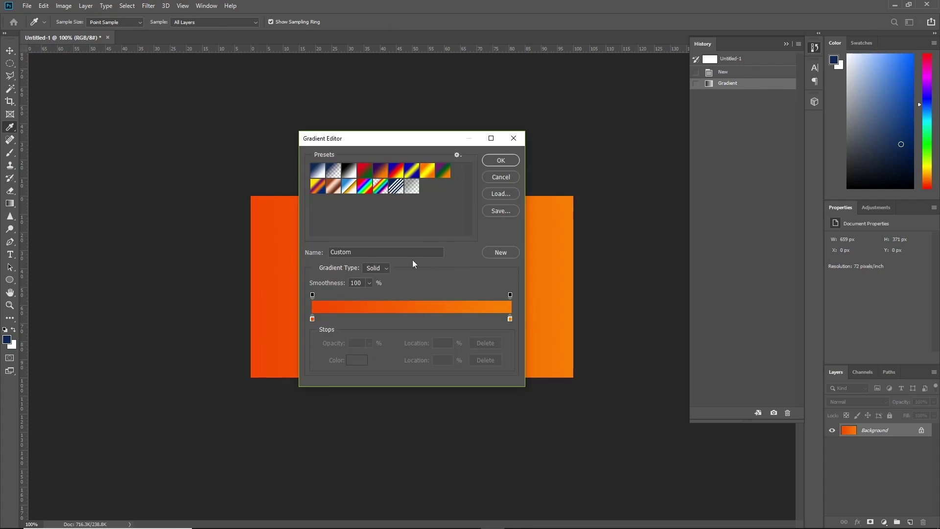
double_click(368, 254)
text(Summer)
click(495, 251)
Preview several presets, including Violet, Orange, Spectrum and Blue, Red, Yellow, and reselect the Summer preset
click(409, 175)
click(385, 174)
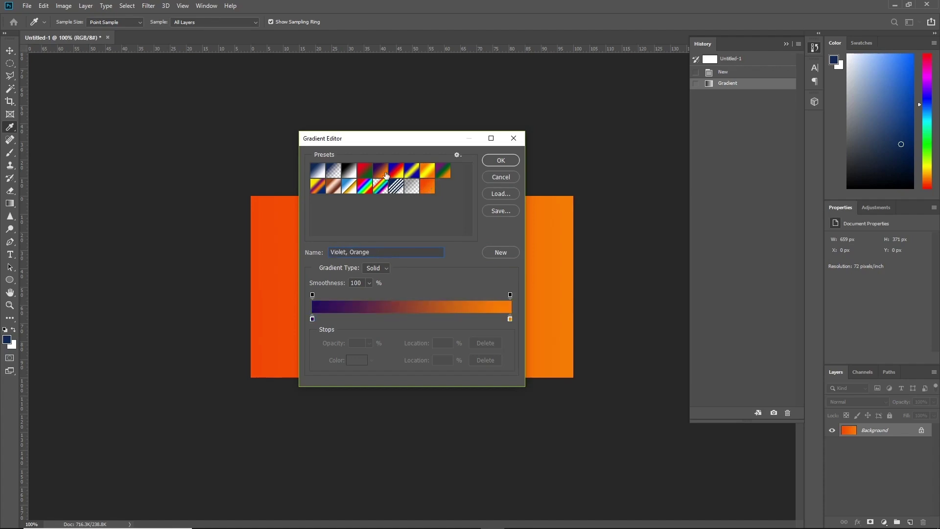
click(349, 186)
click(349, 186)
click(365, 186)
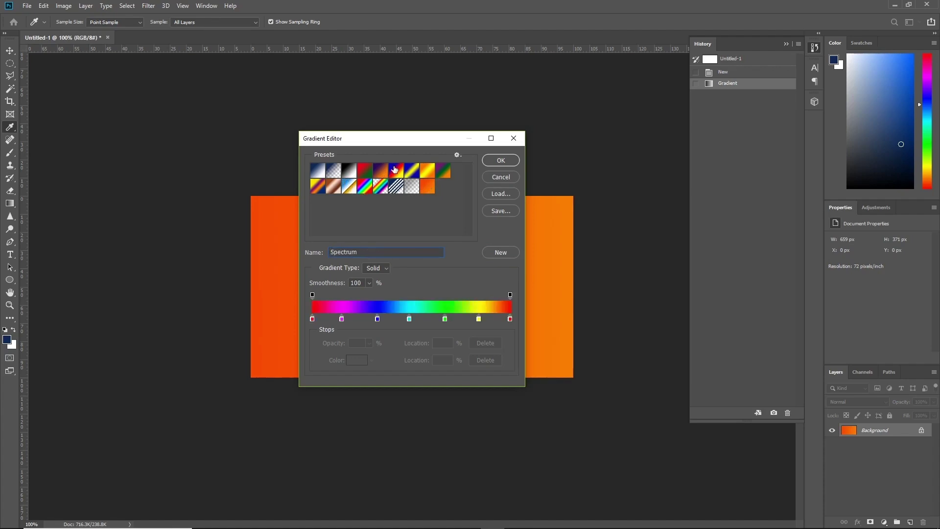
click(395, 170)
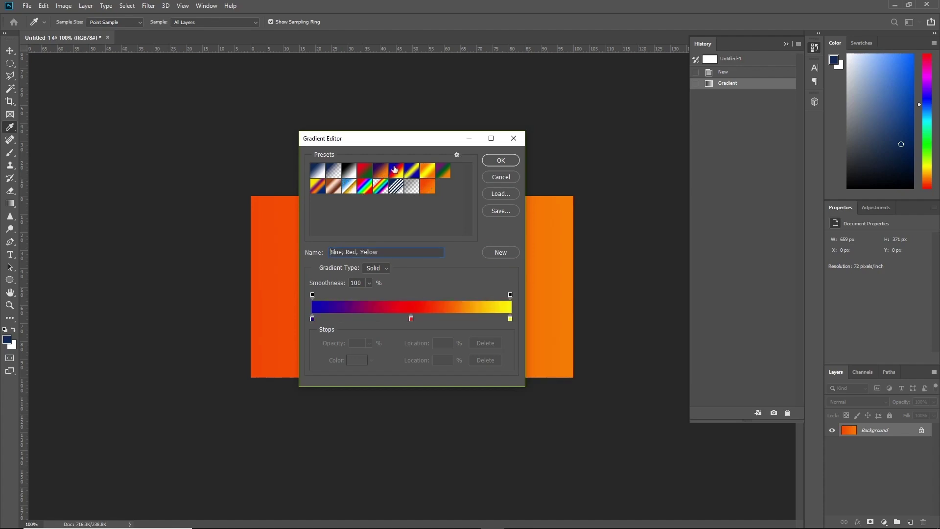
click(429, 191)
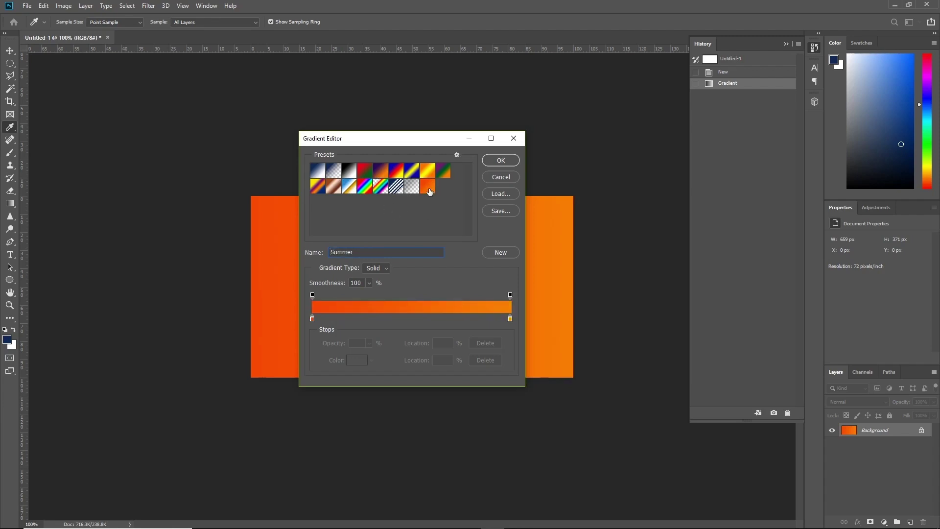
drag(429, 191, 429, 224)
Move the red-orange color stop inward to about a quarter of the gradient and the orange stop to location 63%
drag(312, 320, 363, 321)
drag(510, 321, 441, 322)
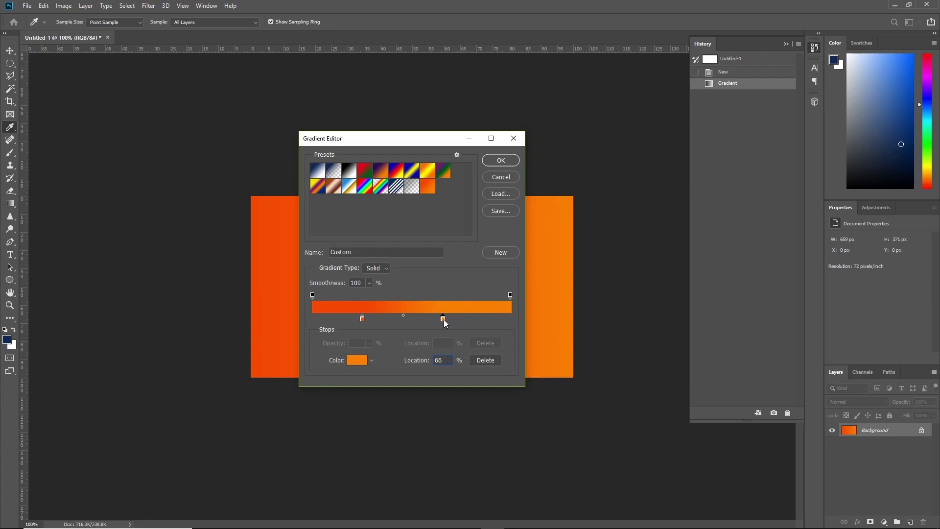
drag(440, 323, 436, 322)
Change the orange color stop to yellow (ffd800)
double_click(436, 319)
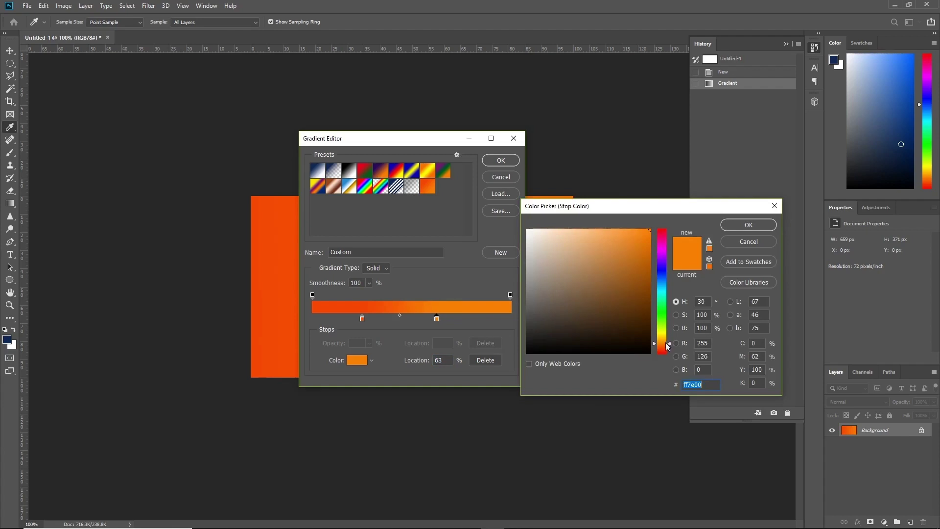
drag(665, 342, 665, 336)
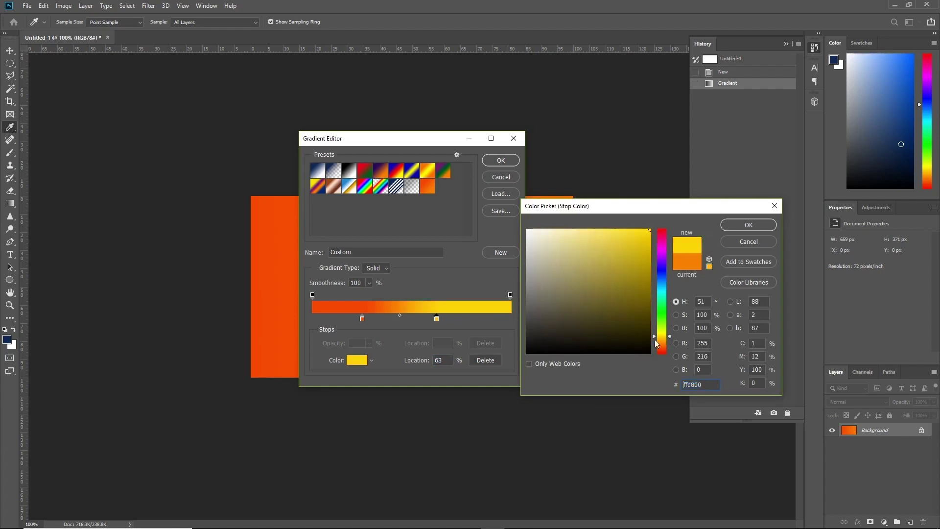
click(726, 228)
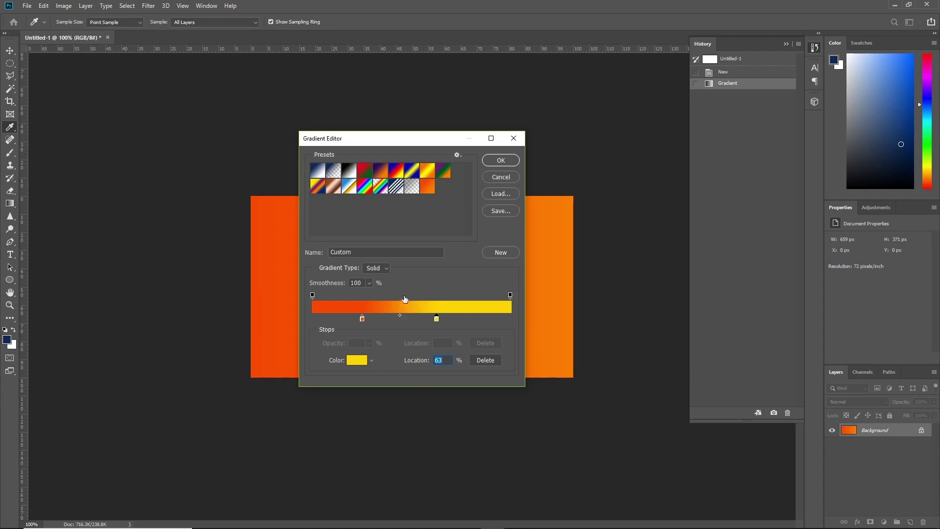
Set the yellow color stop's location to 67% and shift the midpoint between the two color stops
text(67)
click(403, 315)
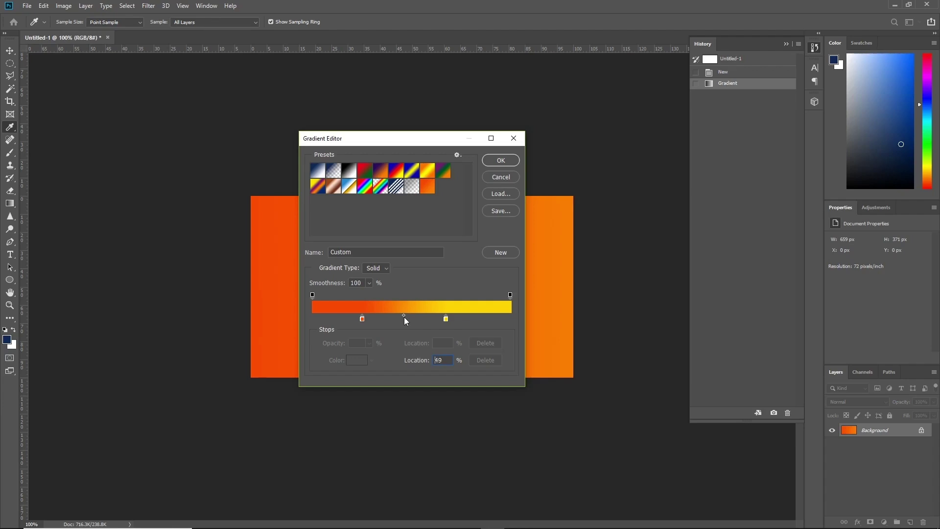
click(403, 316)
mouse_move(404, 316)
mouse_down()
mouse_move(413, 317)
mouse_move(385, 322)
mouse_move(413, 325)
mouse_move(375, 323)
mouse_move(439, 318)
mouse_move(375, 319)
mouse_move(410, 321)
mouse_move(402, 321)
mouse_up()
Move the yellow stop to location 100% and the red-orange stop to 0%, with their midpoint at 49%
drag(445, 319, 510, 318)
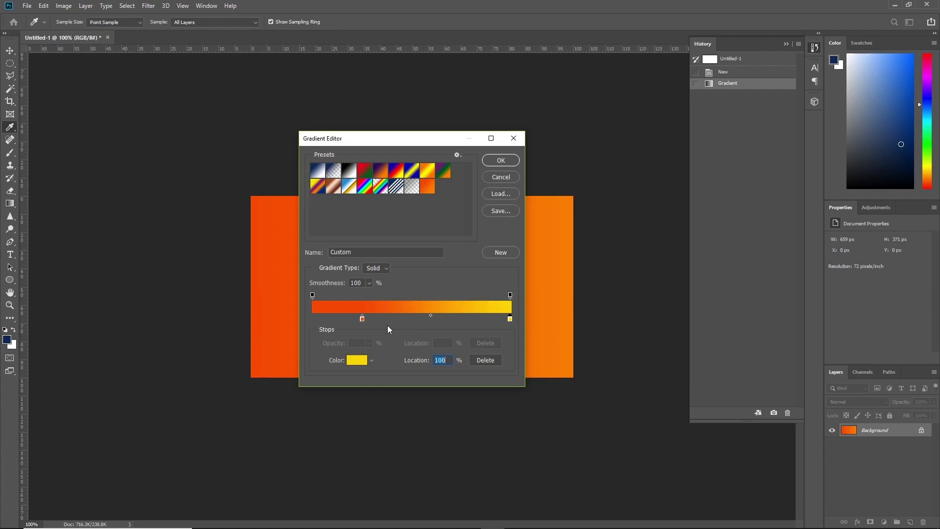
drag(362, 319, 314, 319)
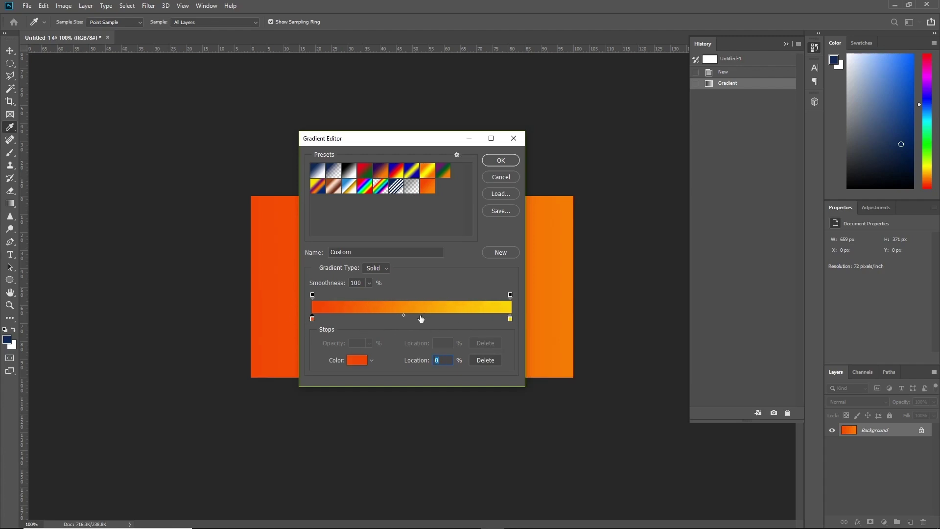
drag(403, 315, 410, 316)
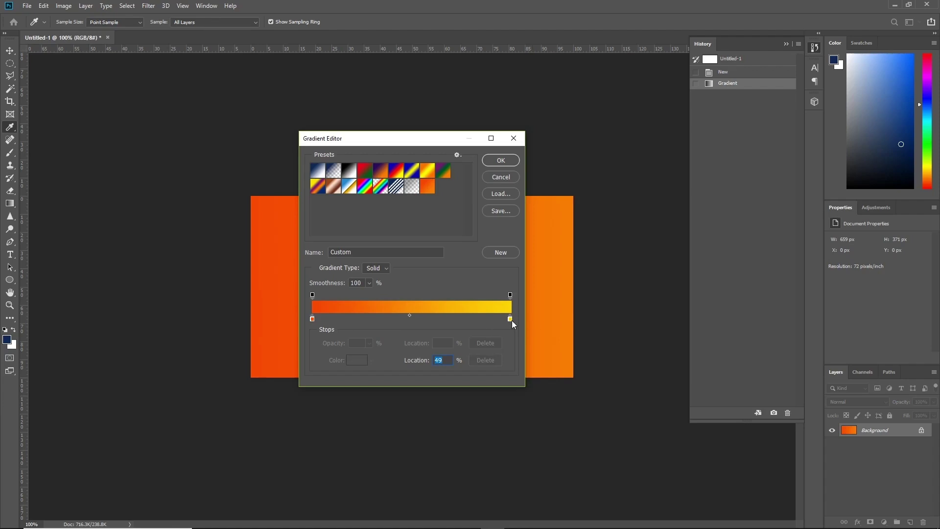
Add a color stop at location 26% and make it magenta (e400ff)
click(363, 318)
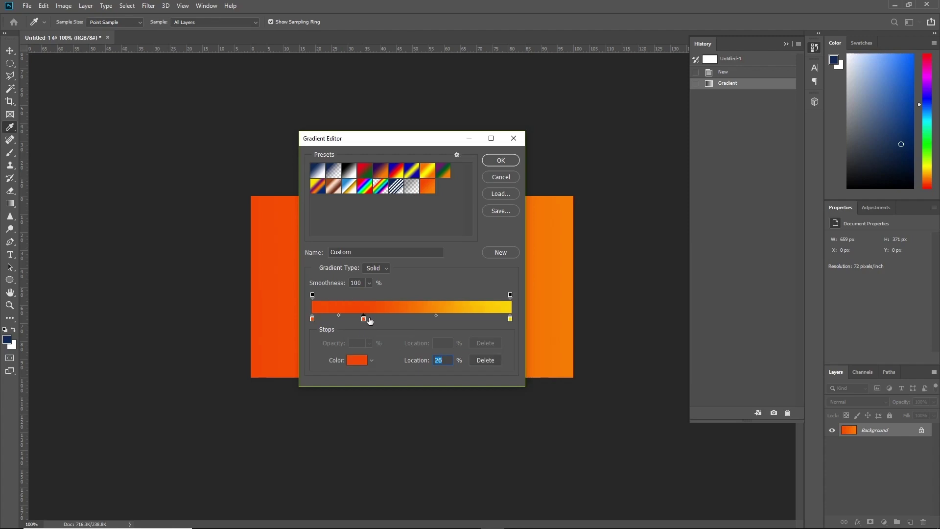
mouse_move(363, 320)
mouse_down()
mouse_move(375, 321)
mouse_move(363, 321)
mouse_up()
click(363, 318)
click(350, 360)
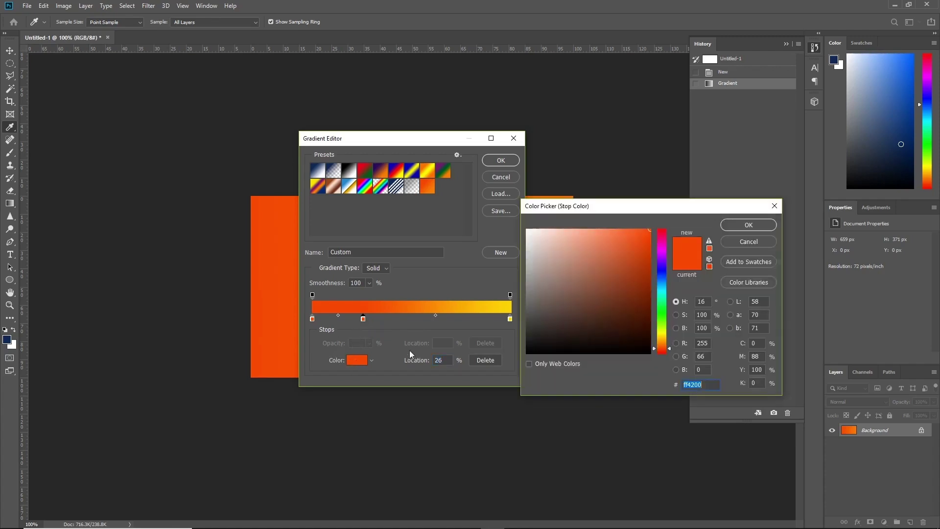
click(658, 252)
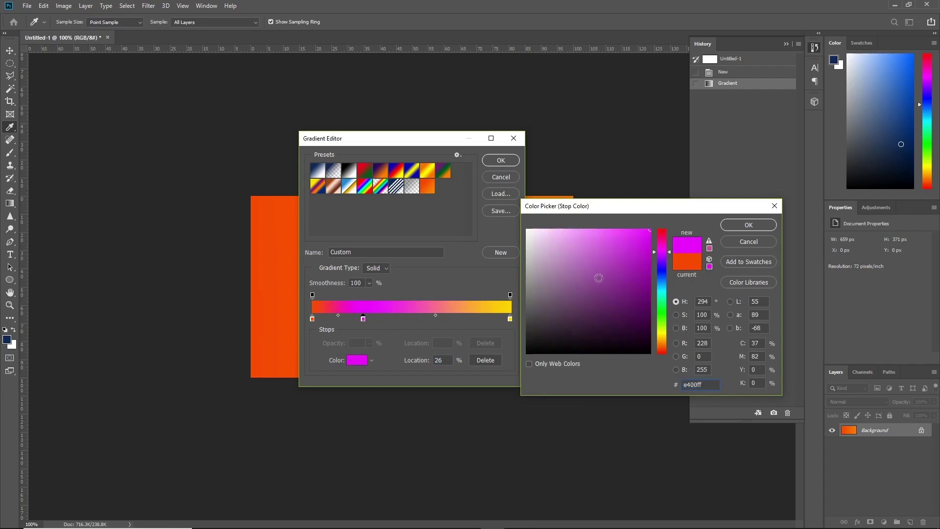
click(749, 224)
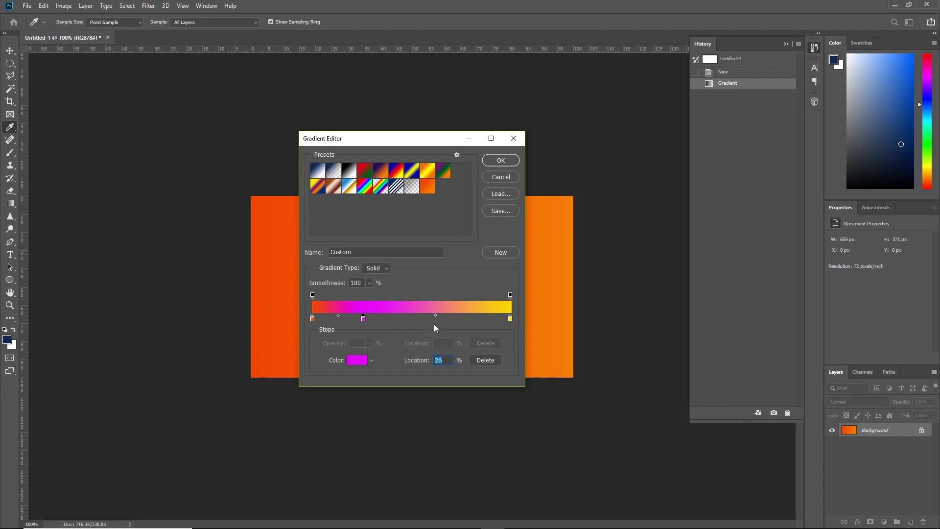
Add a blue (0054ff) color stop at location 67% and move the magenta stop inward to about a third of the gradient
click(457, 319)
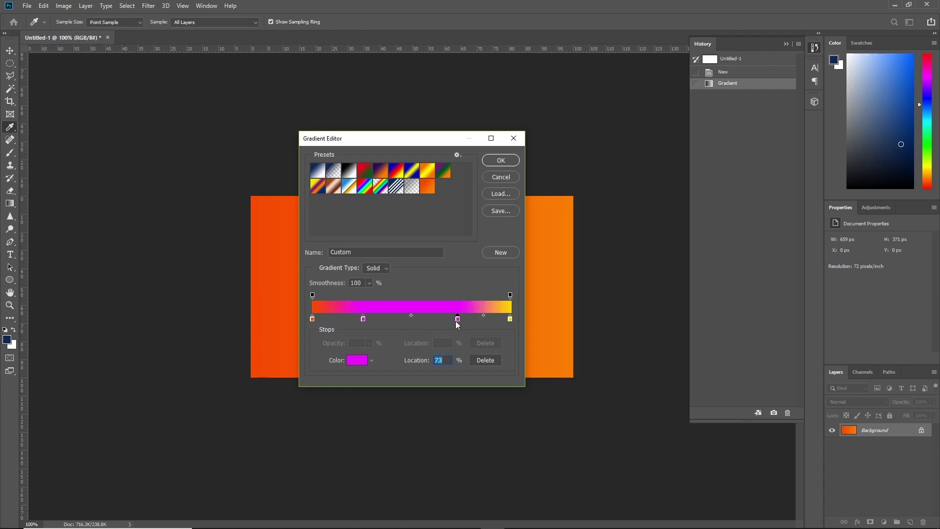
click(356, 360)
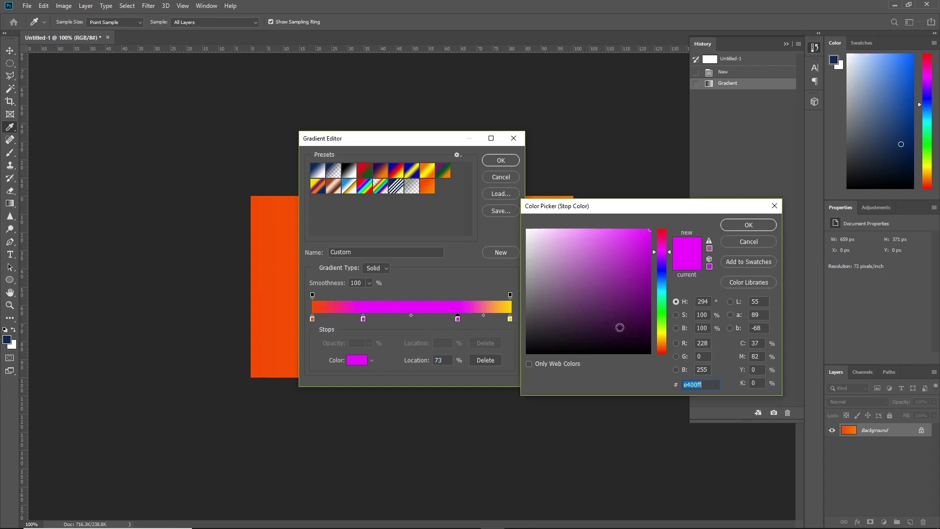
drag(660, 285, 660, 277)
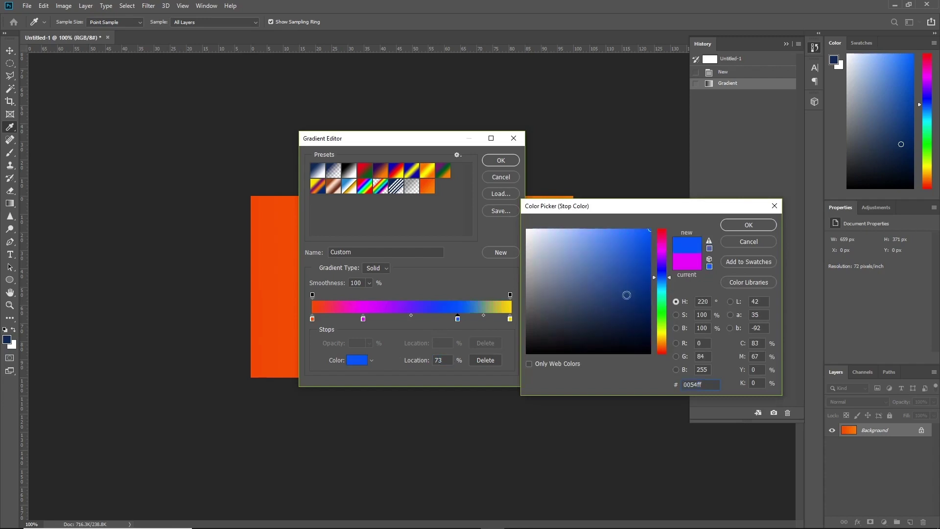
click(742, 228)
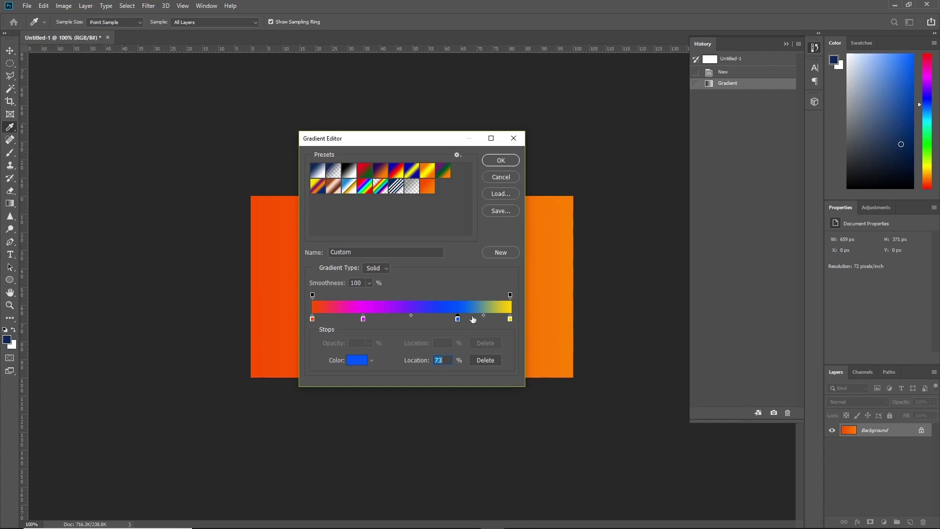
drag(453, 319, 444, 319)
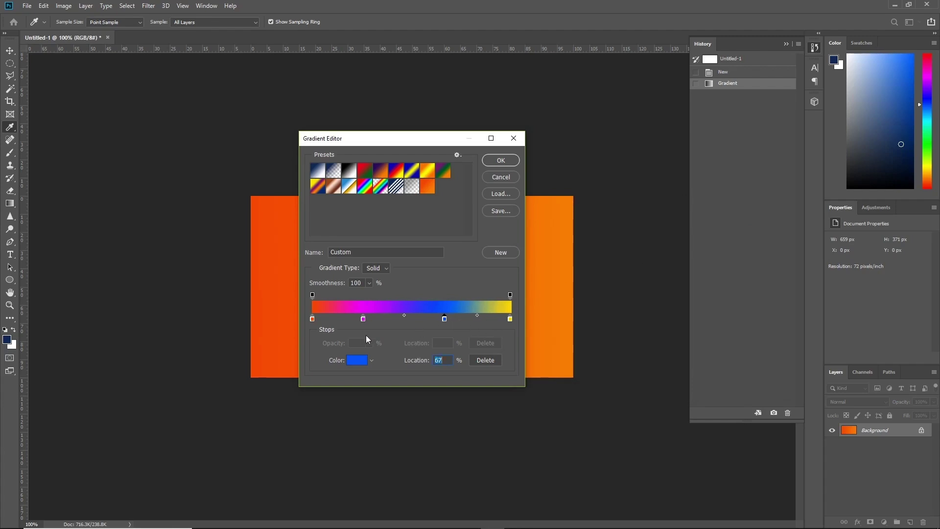
drag(363, 319, 378, 320)
Add an extra color stop midway along the gradient, between the magenta and blue stops, and remove it again
click(413, 319)
drag(412, 314, 412, 348)
click(411, 319)
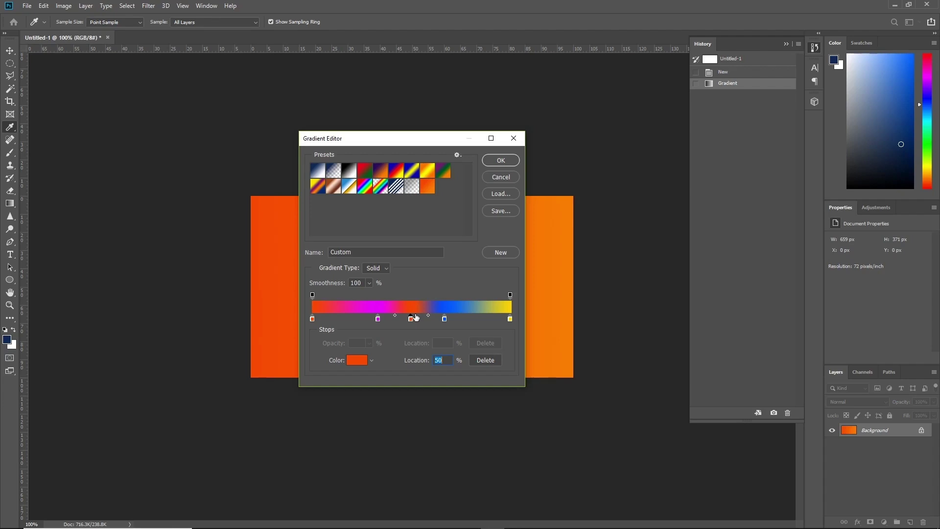
click(444, 318)
click(411, 319)
key(Delete)
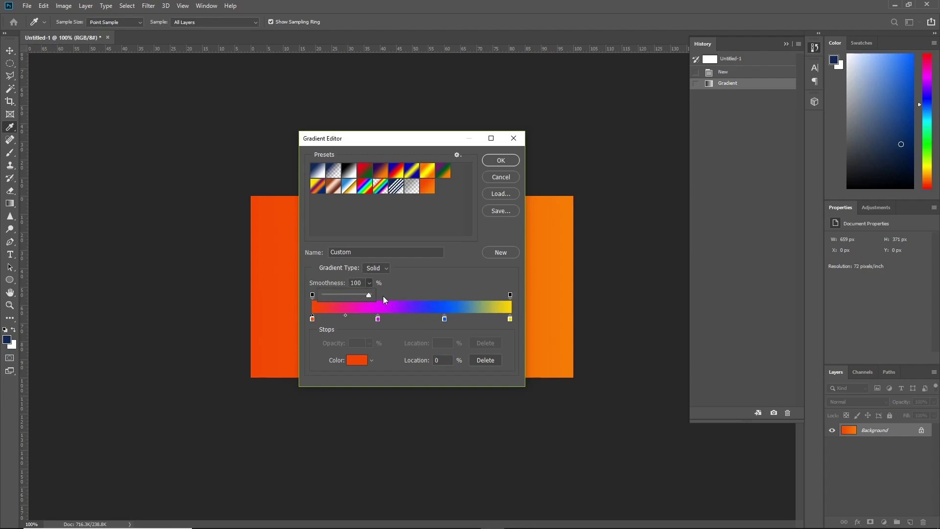
Try a lower gradient smoothness and set it back to 100%
drag(327, 294, 364, 298)
click(459, 283)
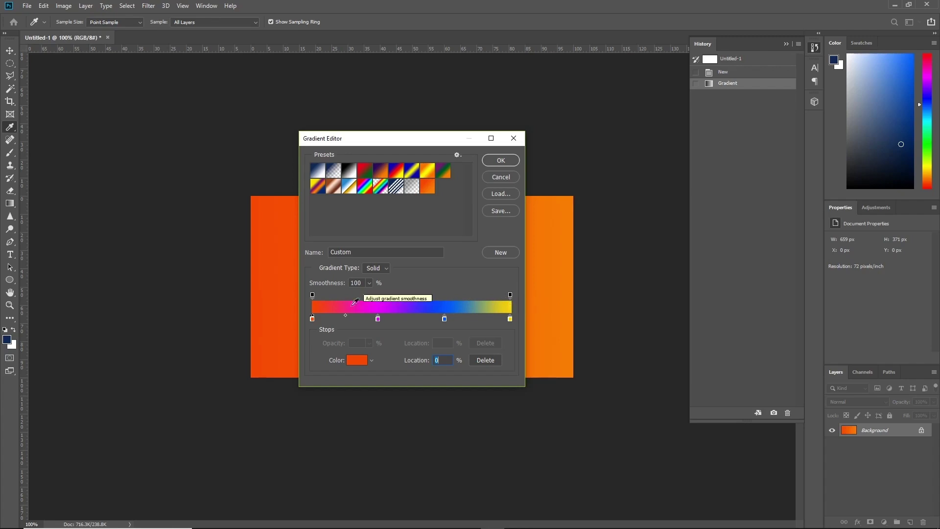
Try several opacities between 0% and 100% on the gradient's starting opacity stop and set it to 26%
click(312, 296)
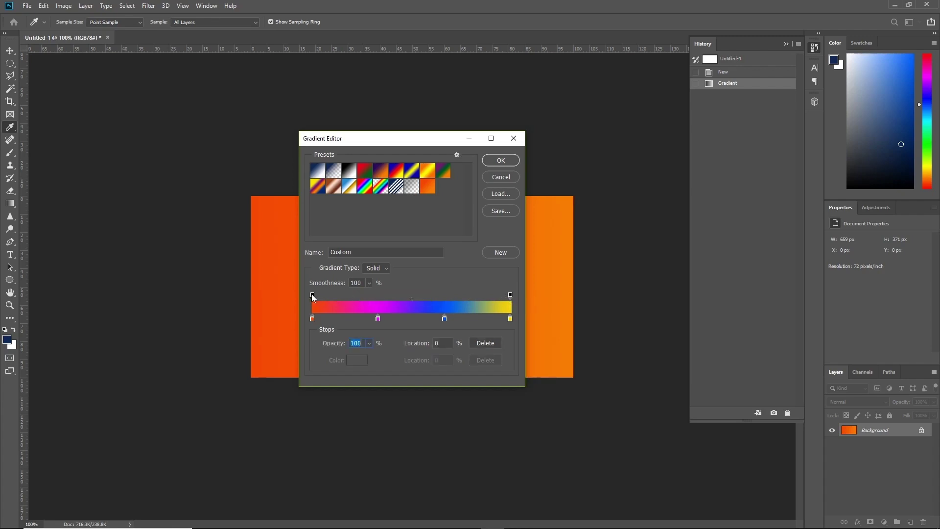
click(369, 344)
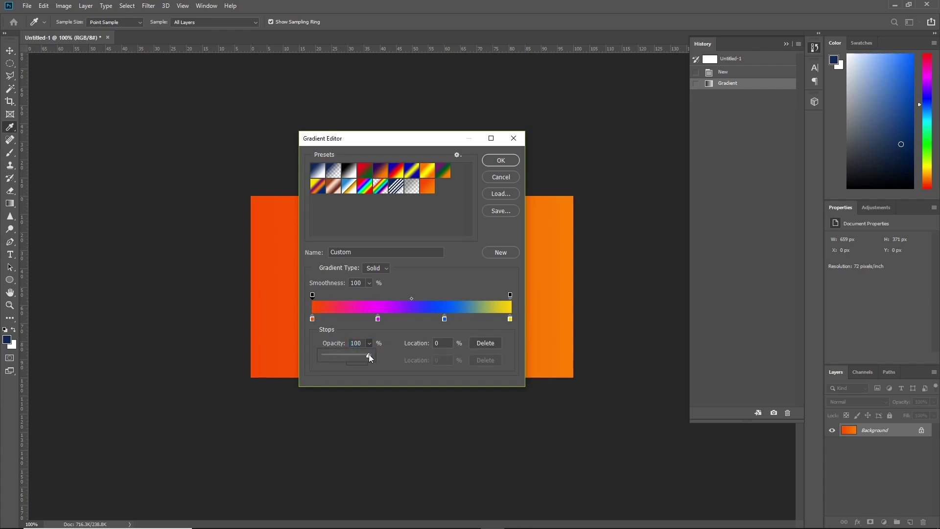
mouse_move(368, 354)
mouse_down()
mouse_move(343, 359)
mouse_move(361, 357)
mouse_up()
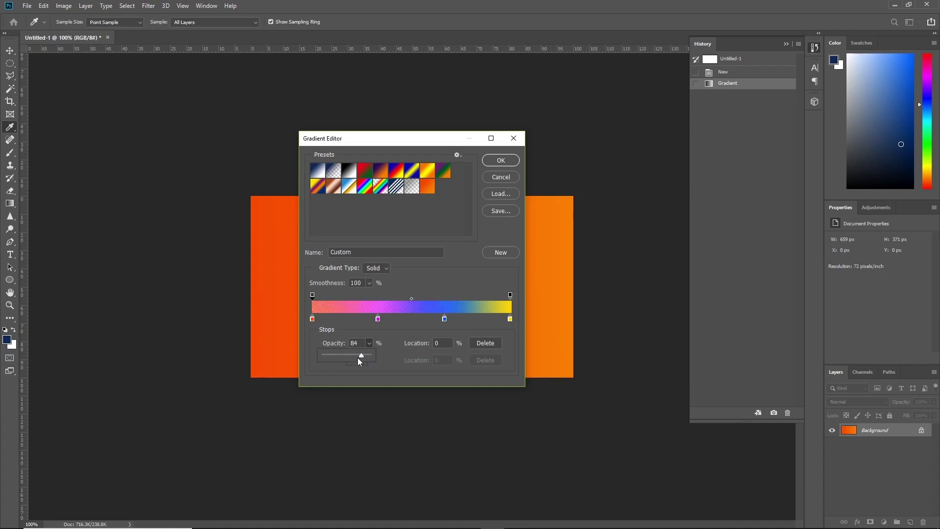
drag(359, 354, 351, 351)
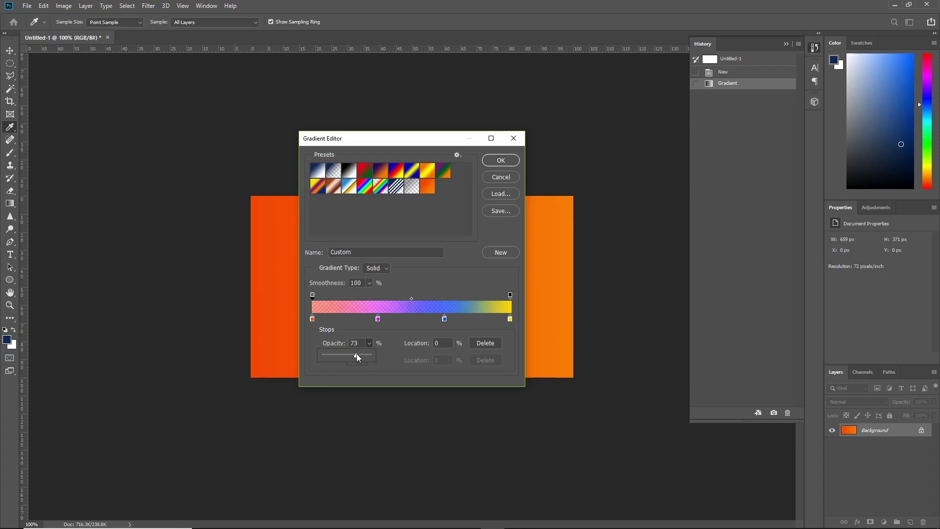
drag(356, 354, 355, 353)
drag(354, 354, 298, 360)
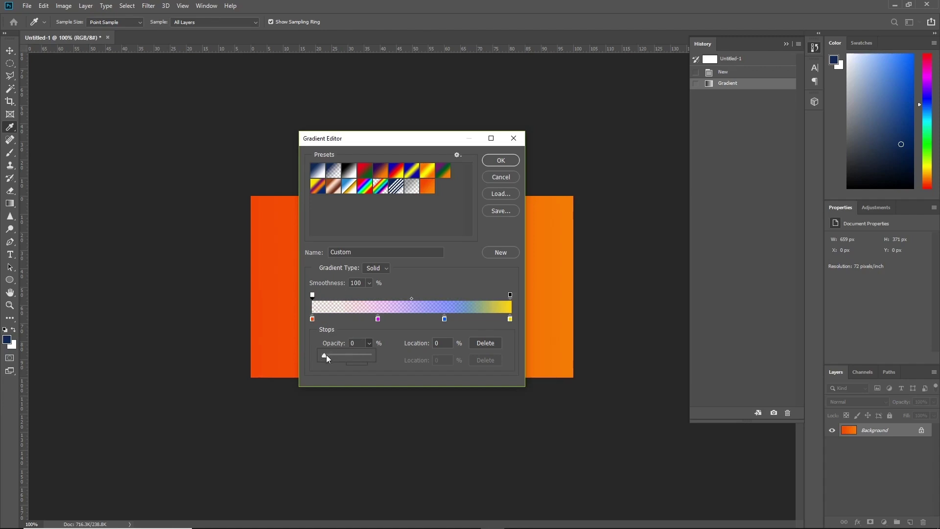
drag(325, 355, 378, 357)
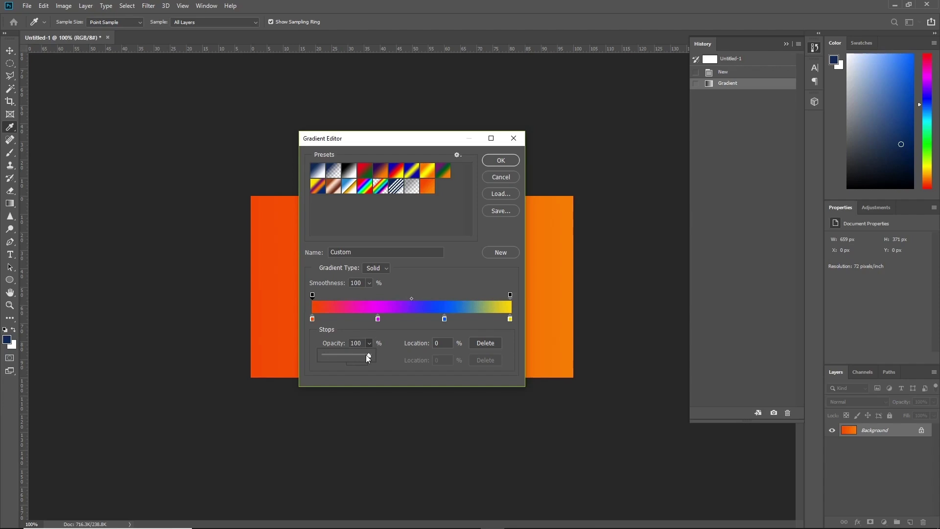
drag(367, 357, 334, 354)
Move the starting opacity stop to location 26%, set the opacity midpoint to 39%, and return the stop to 0%
drag(312, 294, 364, 296)
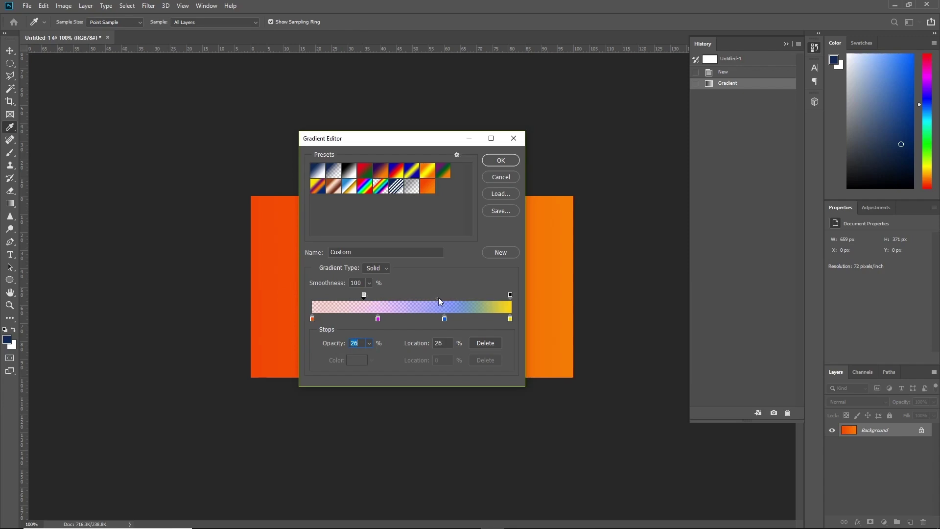
mouse_move(437, 298)
mouse_down()
mouse_move(410, 297)
mouse_move(422, 298)
mouse_up()
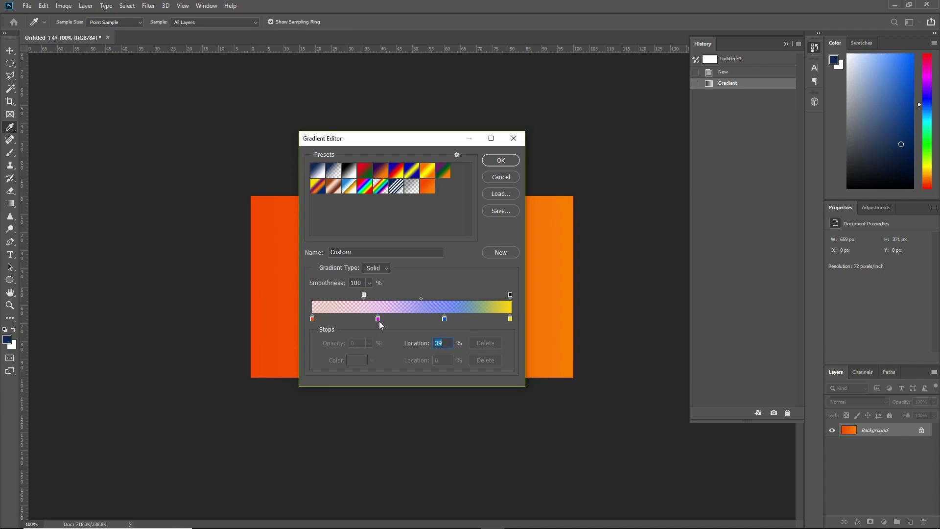
drag(363, 294, 278, 289)
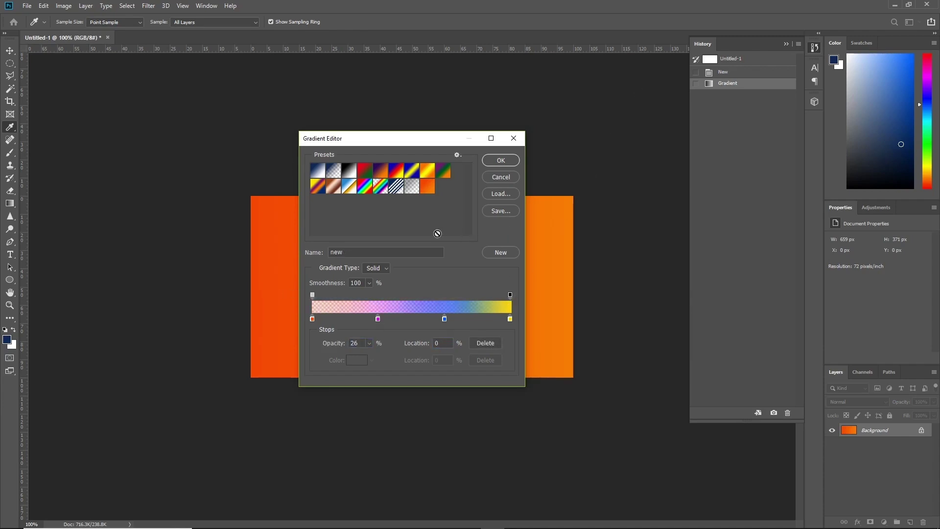
Name the custom gradient Rainbow and add it as a new preset
click(343, 251)
text(Rainbow)
click(496, 252)
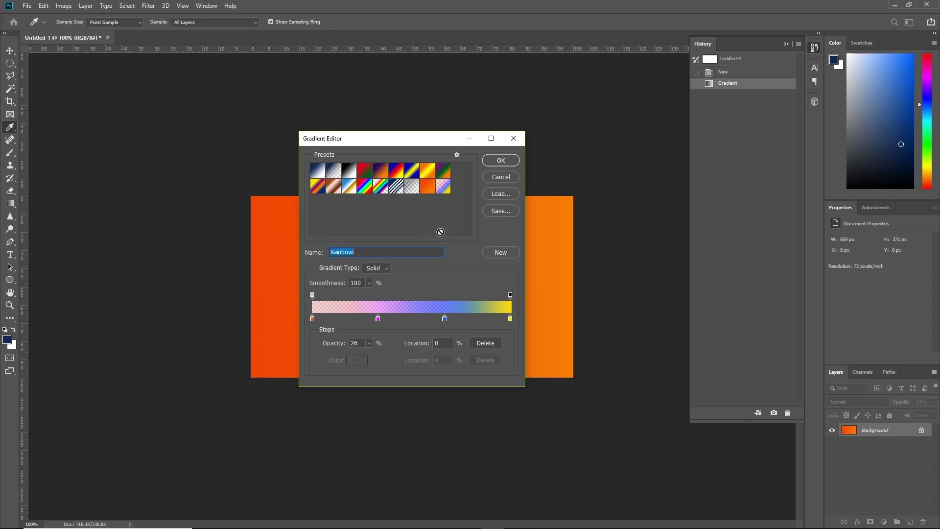
Save the gradient presets to a file named Tuts Gradients.grd in the Gradients presets folder
click(500, 210)
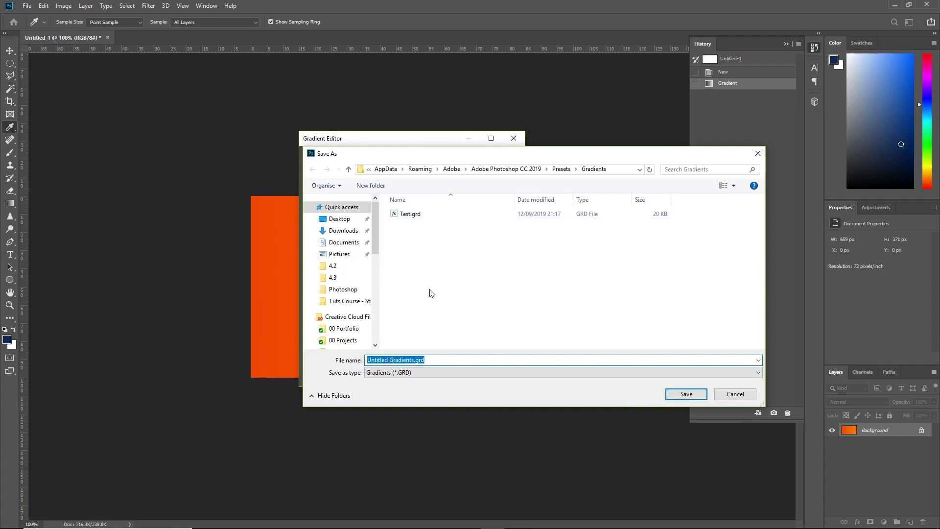
drag(414, 360, 189, 359)
text(Tuts G)
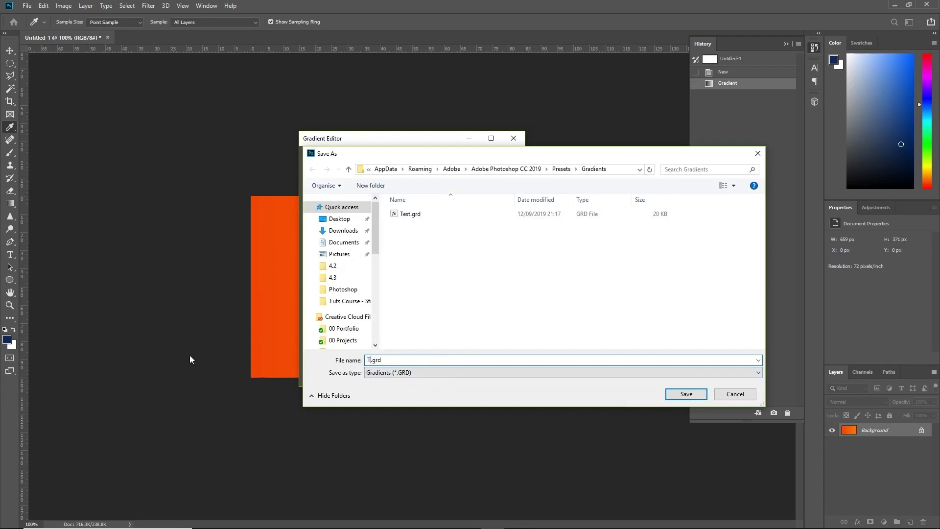
text(radients)
click(680, 396)
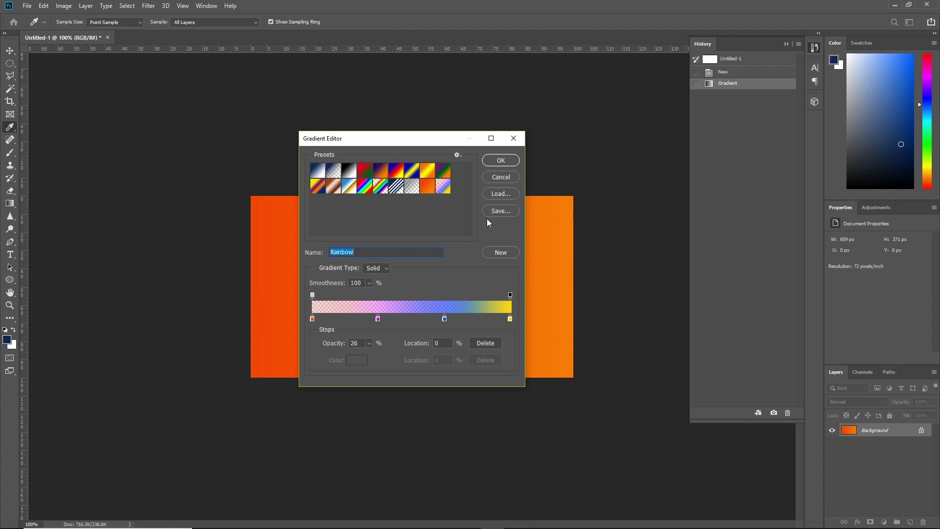
Replace the current gradient presets with the Metals set
click(457, 155)
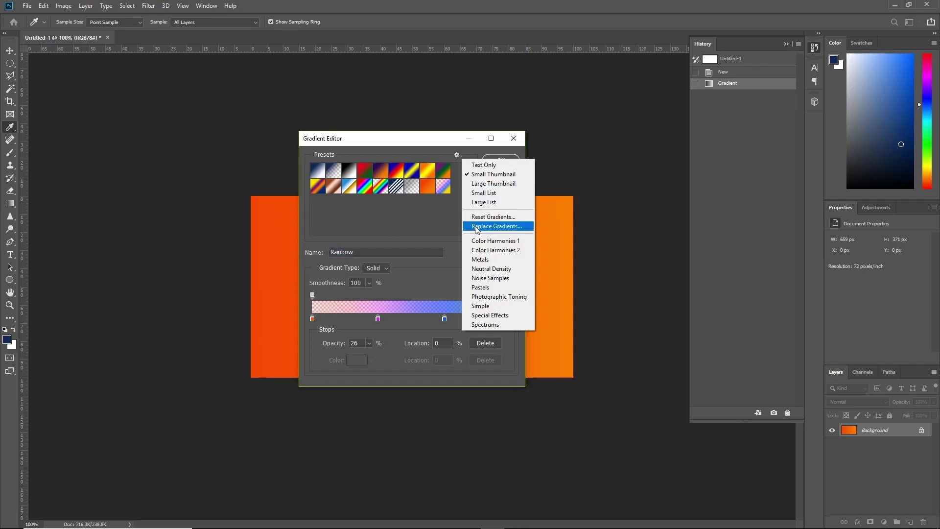
click(485, 263)
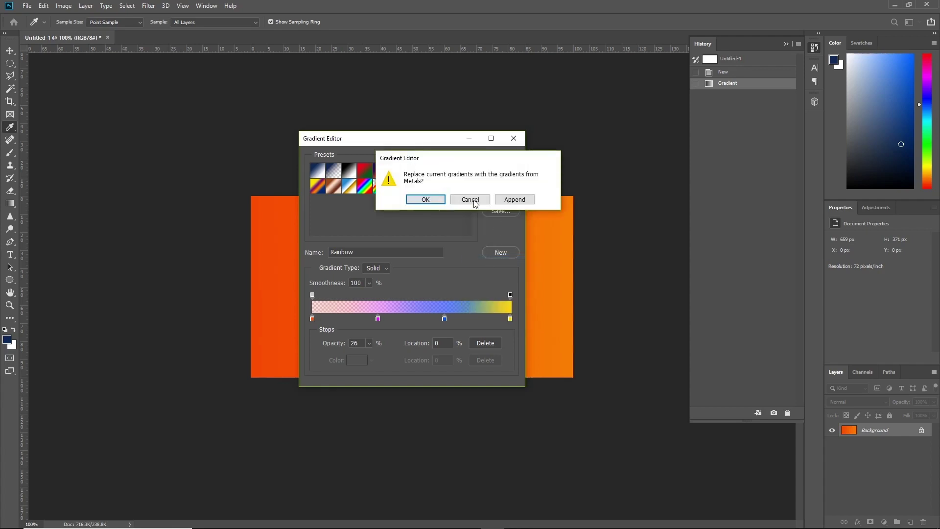
click(440, 199)
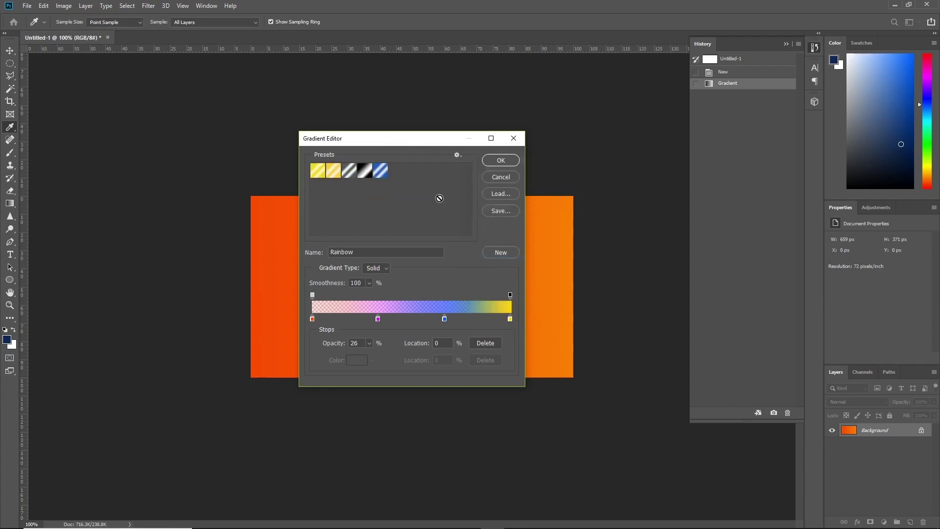
Preview the Silver and Steel Bar metal gradients and select the Gold preset
click(355, 171)
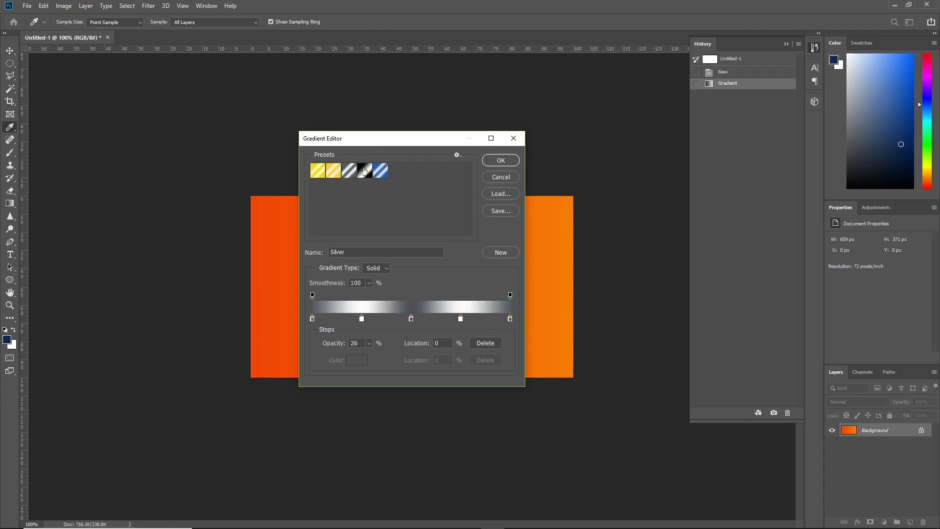
click(364, 170)
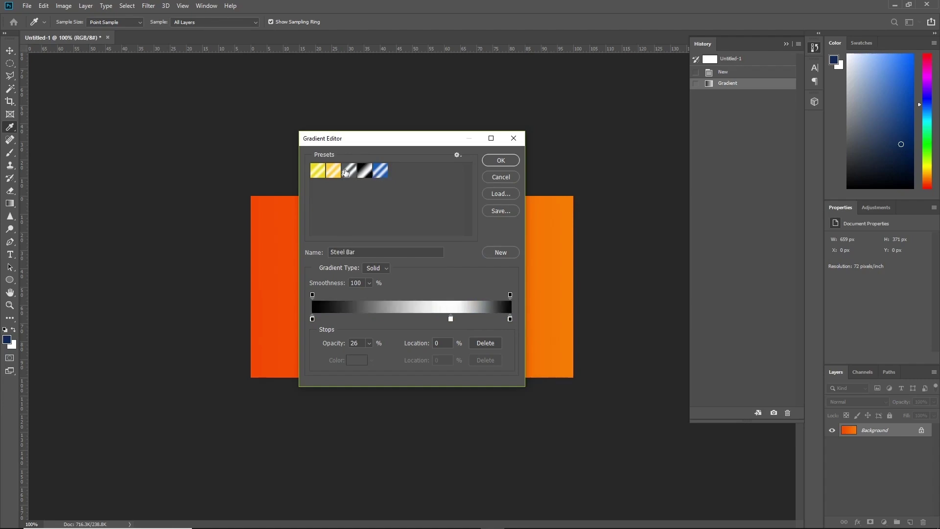
click(340, 170)
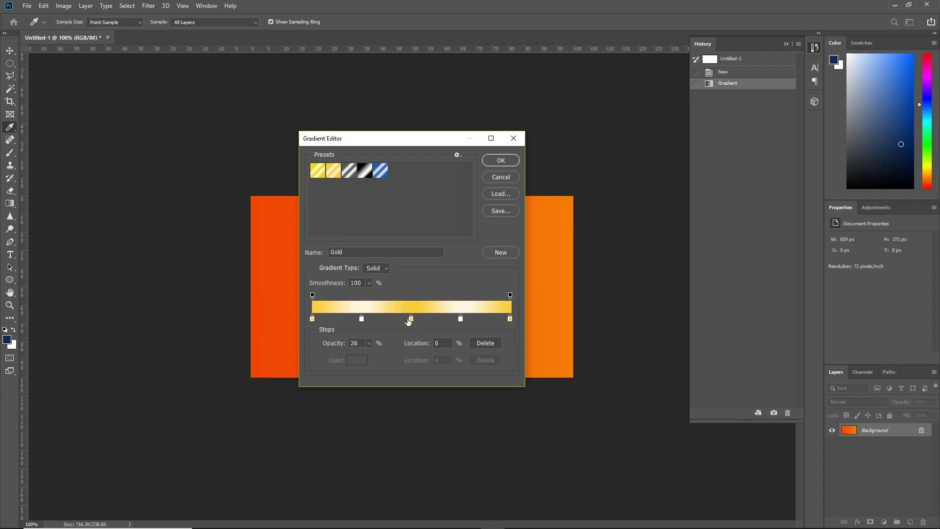
Reposition the Gold gradient's color stops, placing the last gold stop at 93% and the second cream stop at 70% with color fff7e5
drag(410, 319, 488, 319)
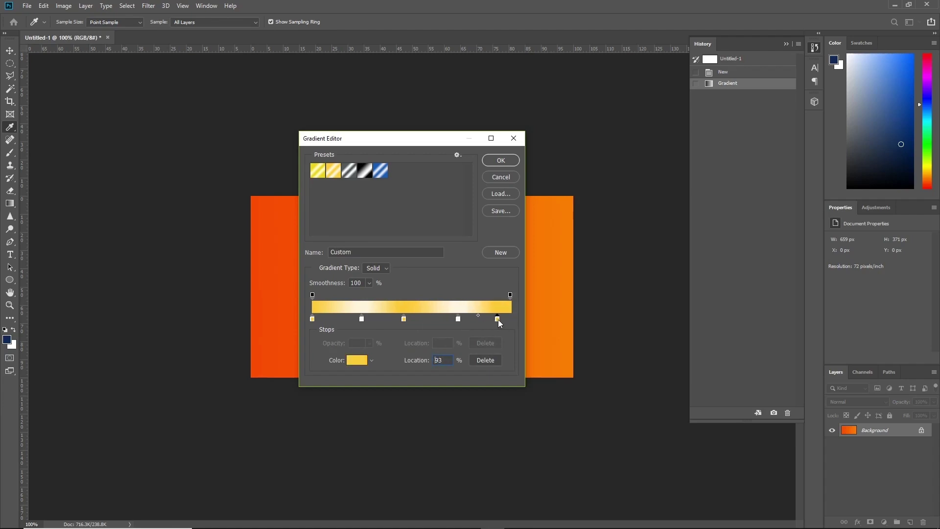
mouse_move(459, 319)
mouse_down()
mouse_move(436, 319)
mouse_move(449, 320)
mouse_up()
click(356, 361)
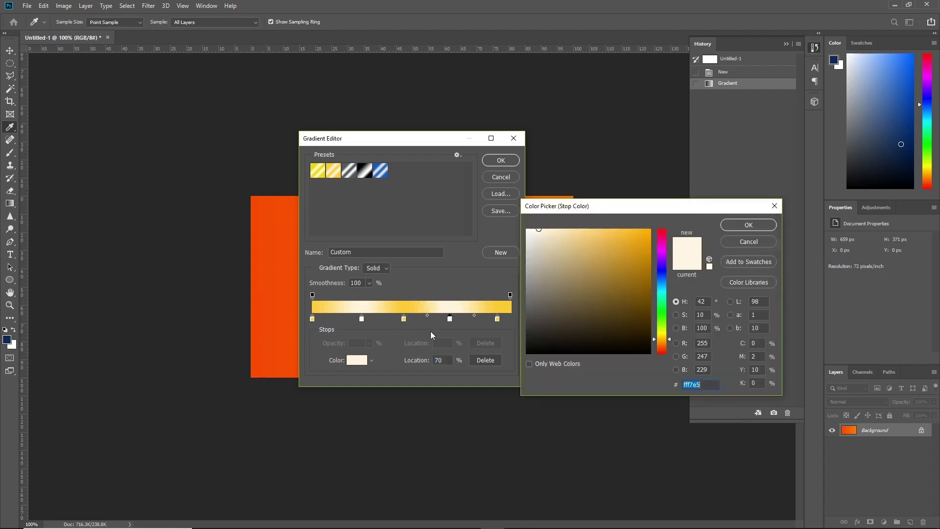
click(746, 225)
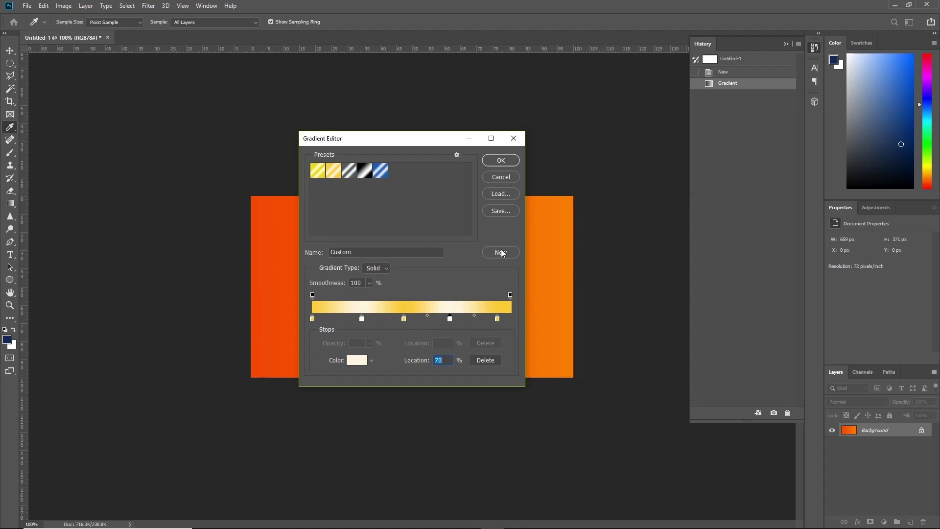
Load the saved Tuts Gradients.grd file into the presets and select its custom Summer gradient
click(501, 193)
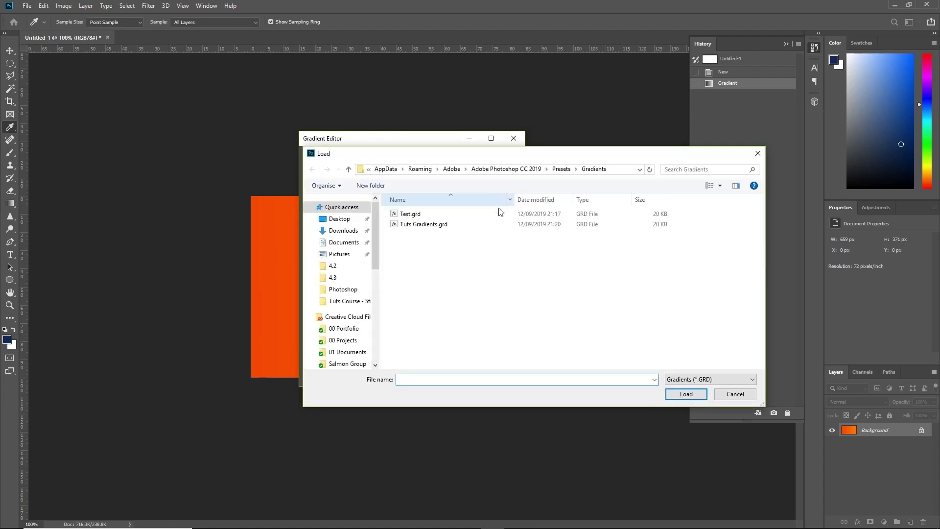
click(419, 226)
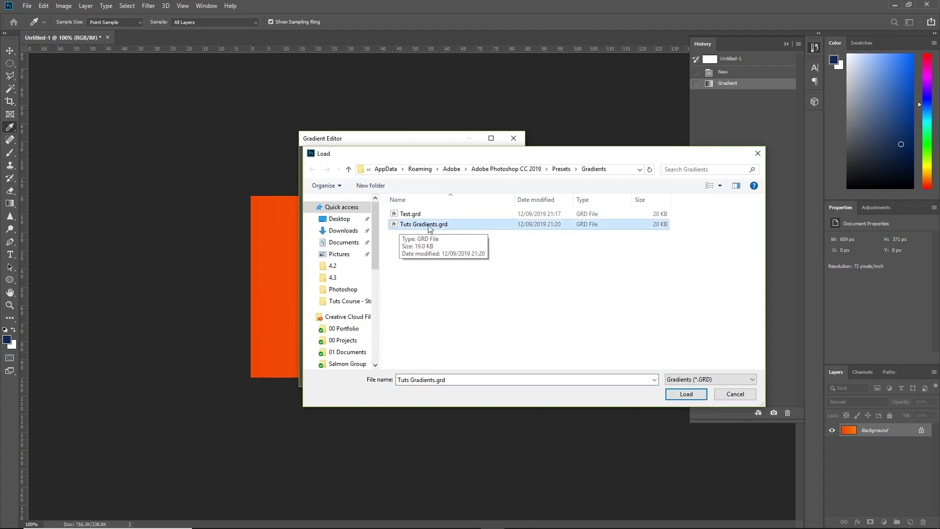
click(685, 393)
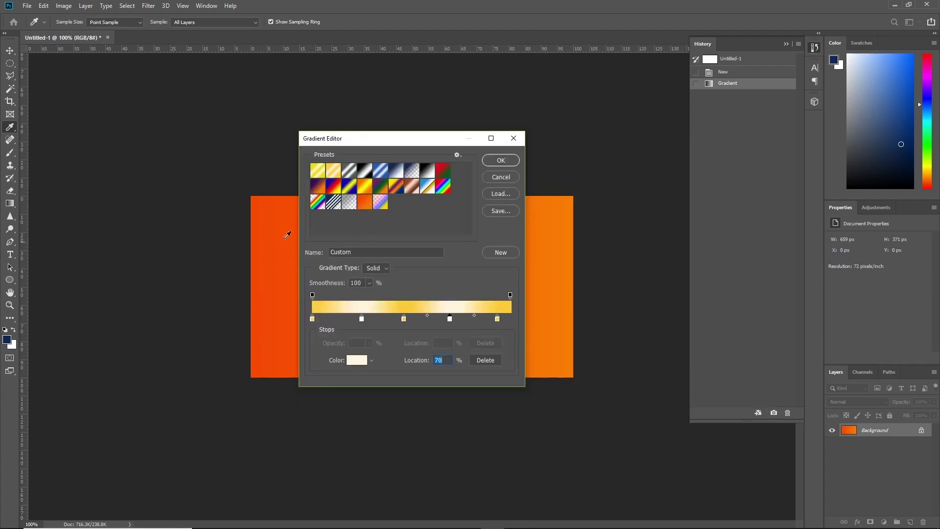
click(380, 202)
click(366, 202)
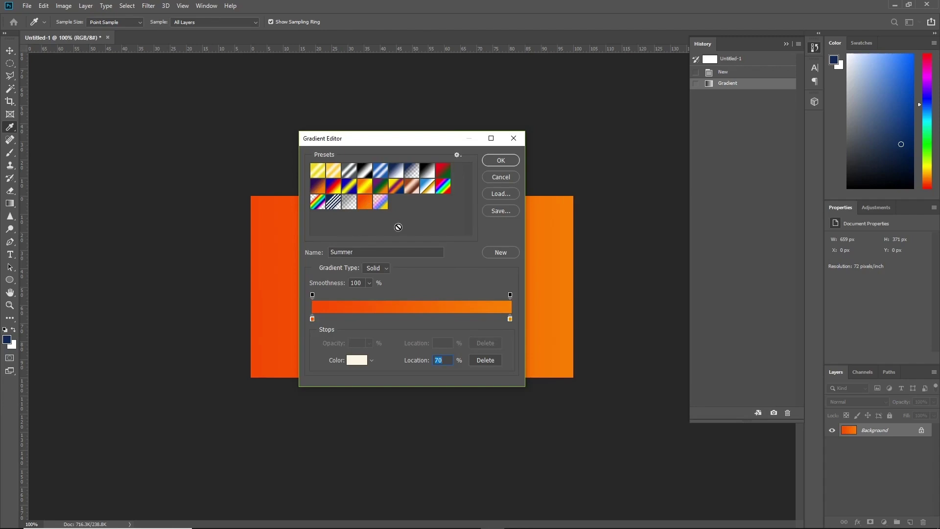